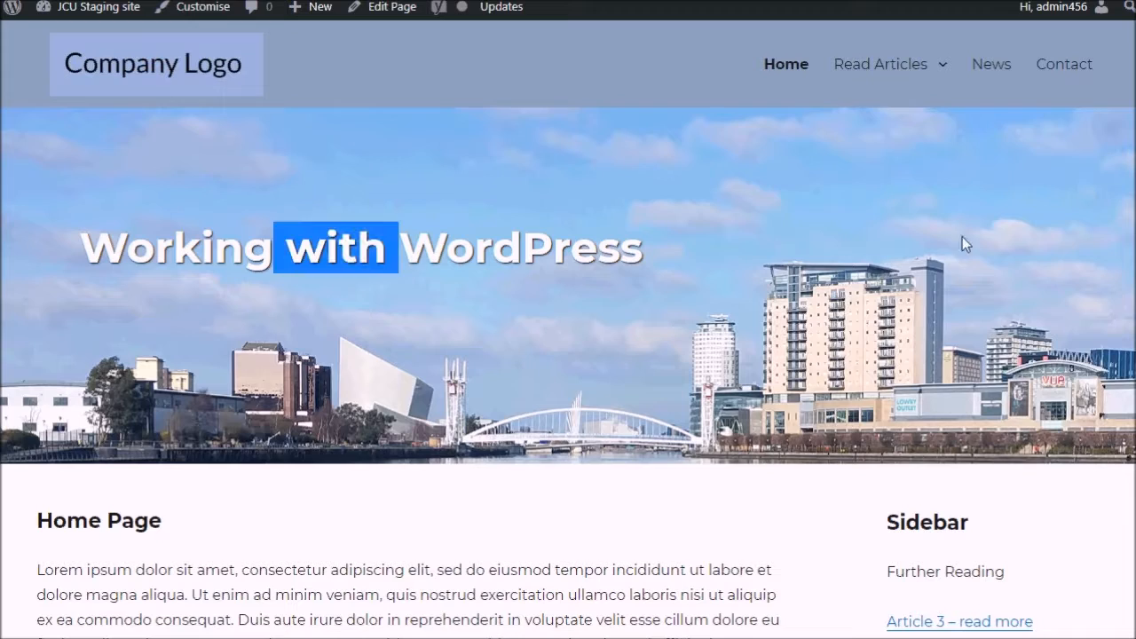
Look over the live home page and its title, heading and body text in the classic page editor.
scroll(1100, 222, "down", 5)
scroll(1127, 282, "up", 1)
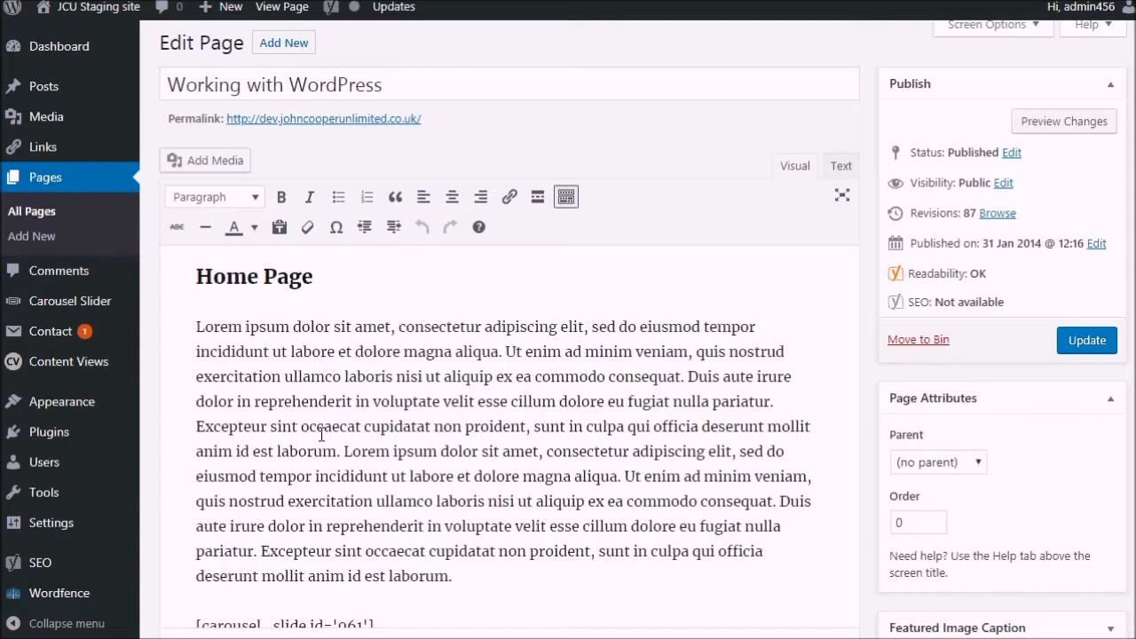
left_click_drag(265, 340, 503, 426)
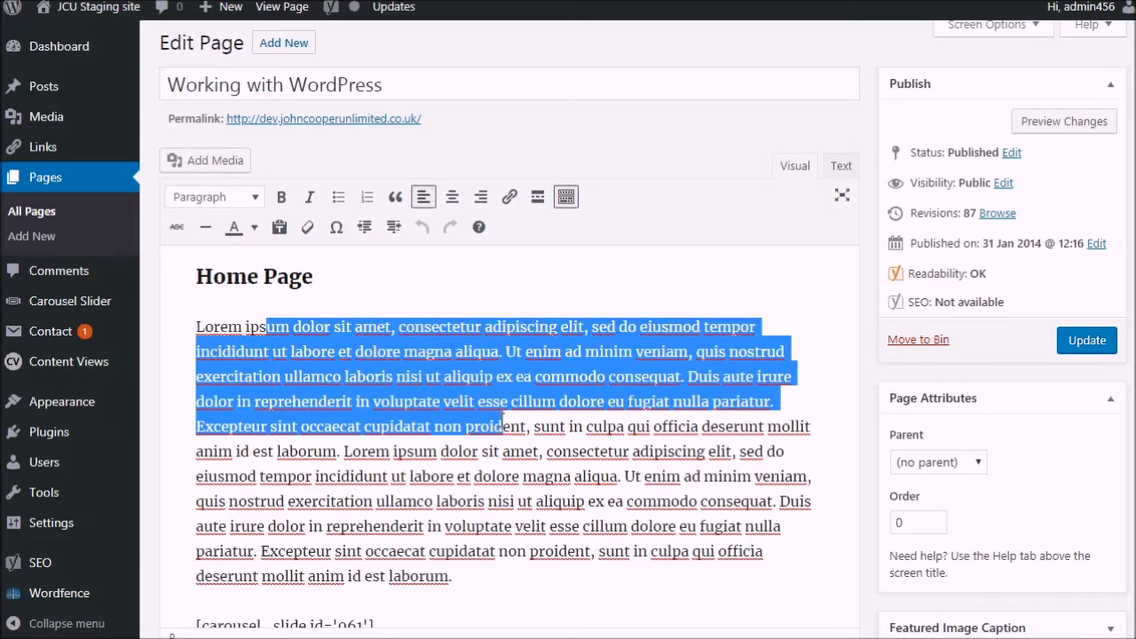
left_click_drag(389, 402, 493, 453)
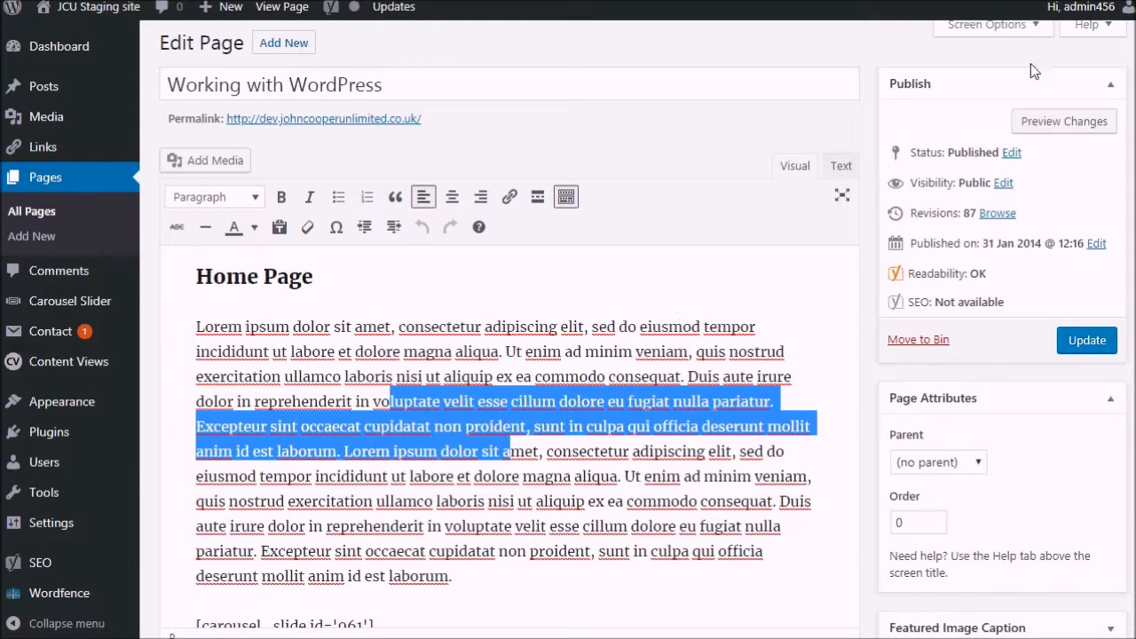
scroll(497, 426, "down", 1)
left_click_drag(351, 180, 246, 177)
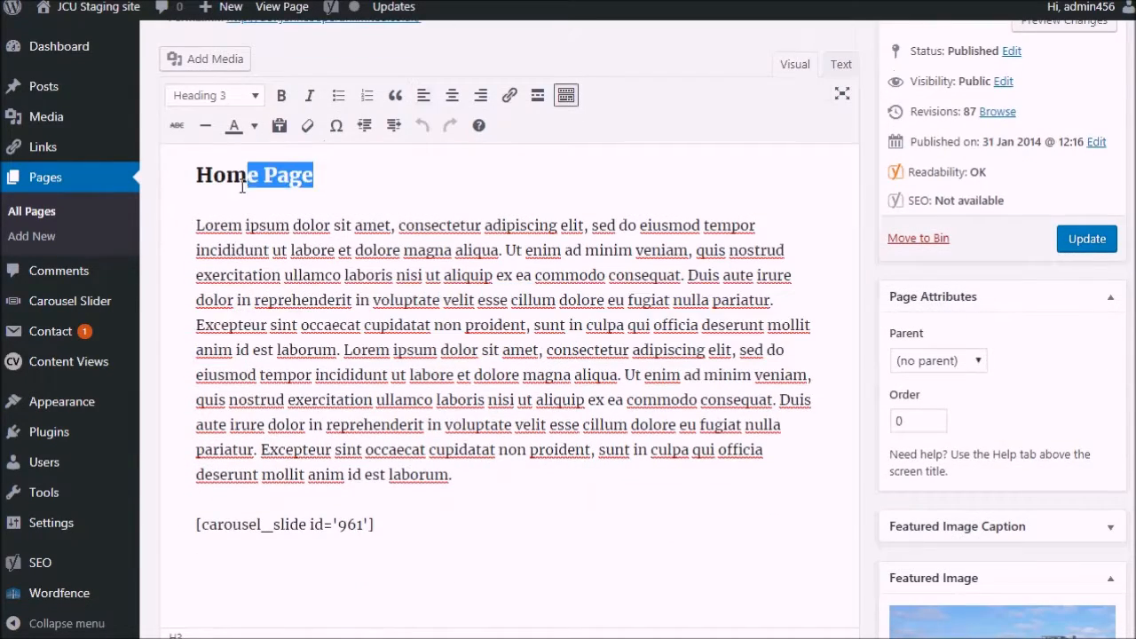
scroll(261, 133, "up", 1)
left_click_drag(375, 93, 213, 93)
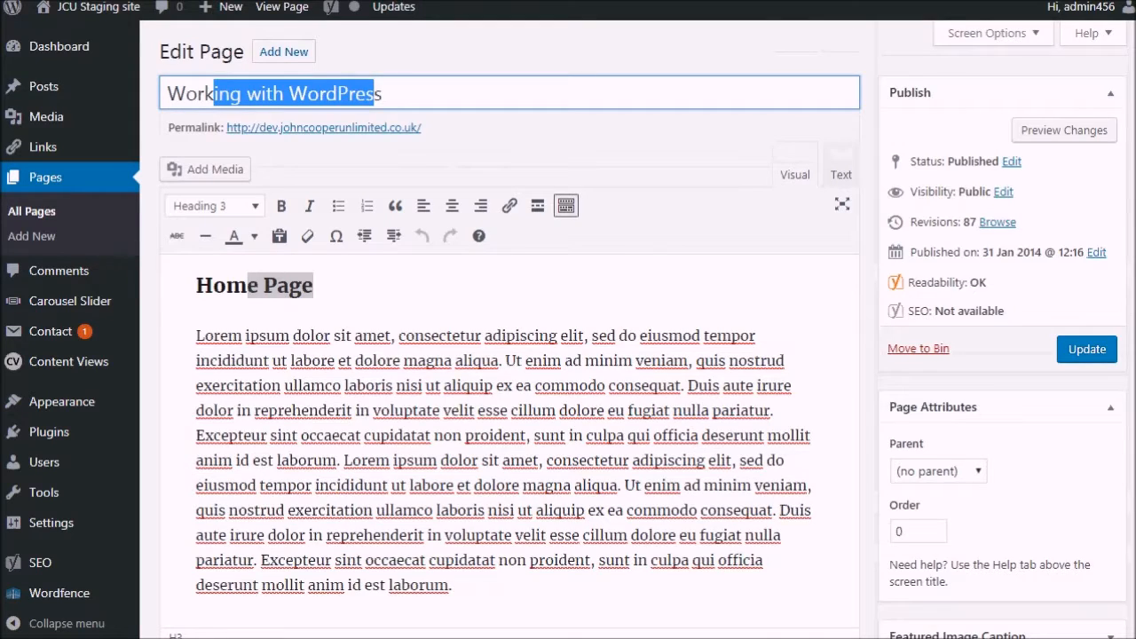
Insert the castle photo from the media library on the blank line between the carousel shortcode and the "Sub title" heading.
scroll(125, 482, "down", 6)
scroll(124, 482, "up", 3)
left_click_drag(281, 444, 195, 444)
left_click(202, 365)
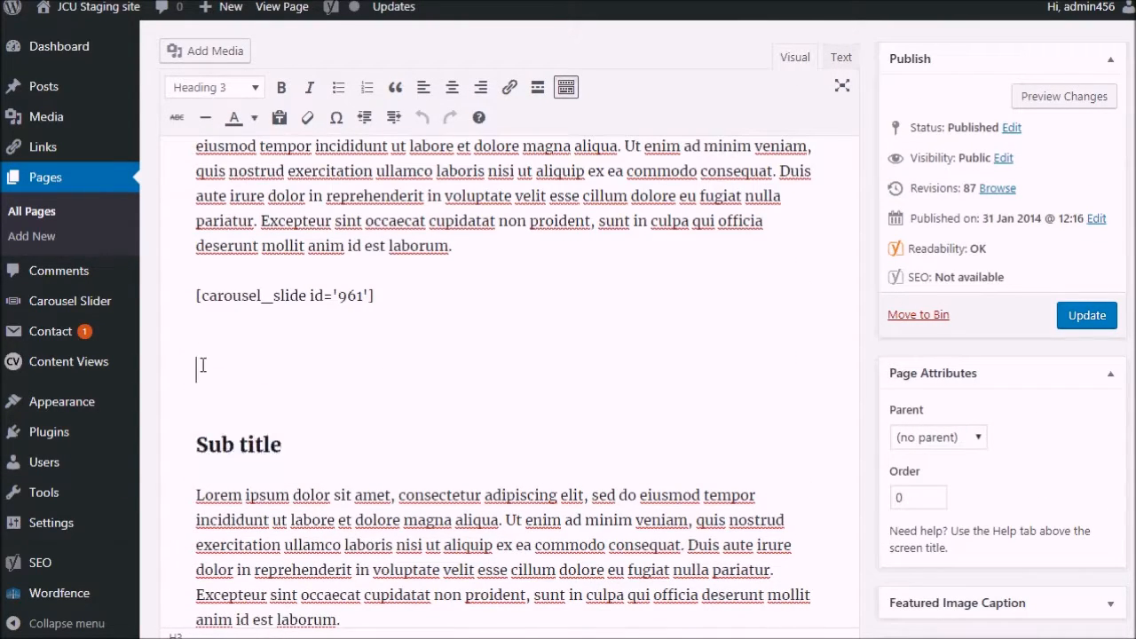
left_click(209, 52)
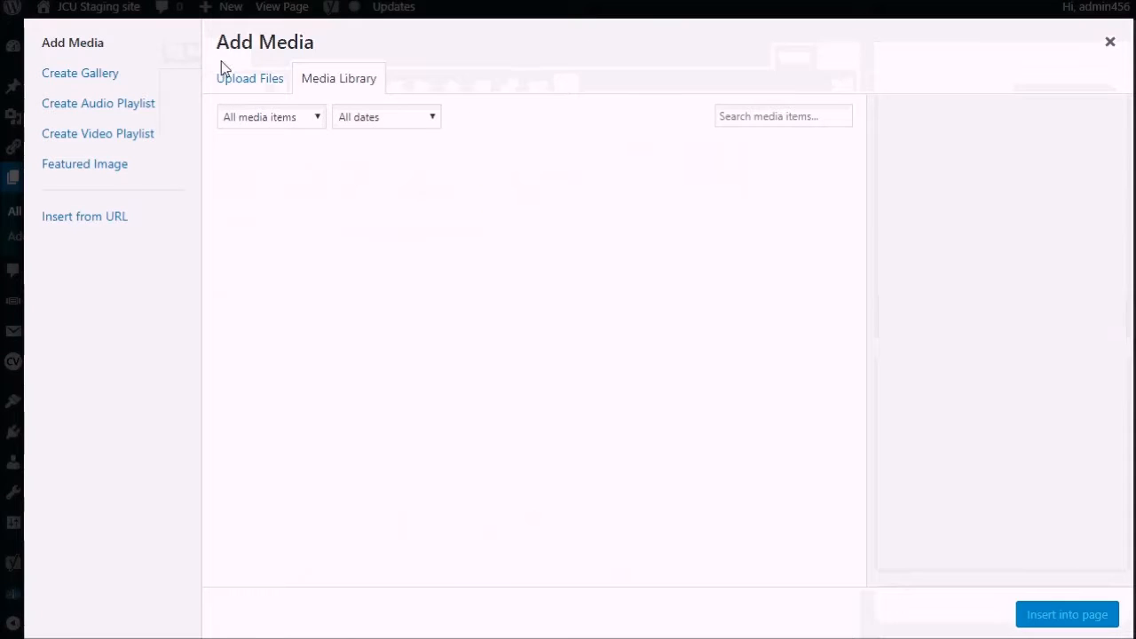
left_click(654, 223)
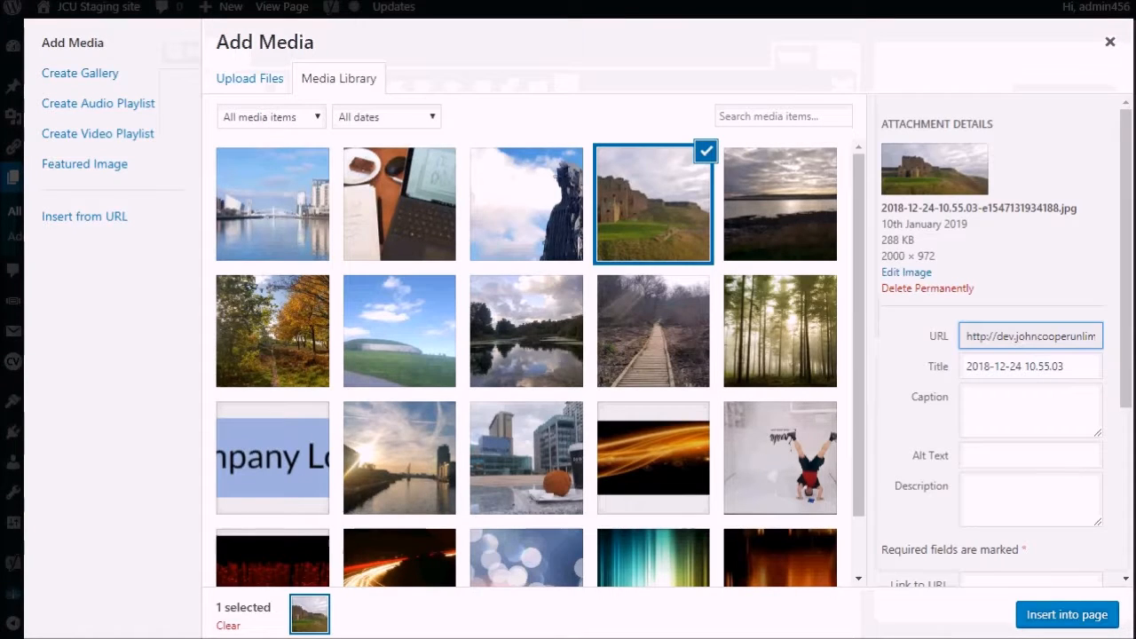
left_click(1028, 622)
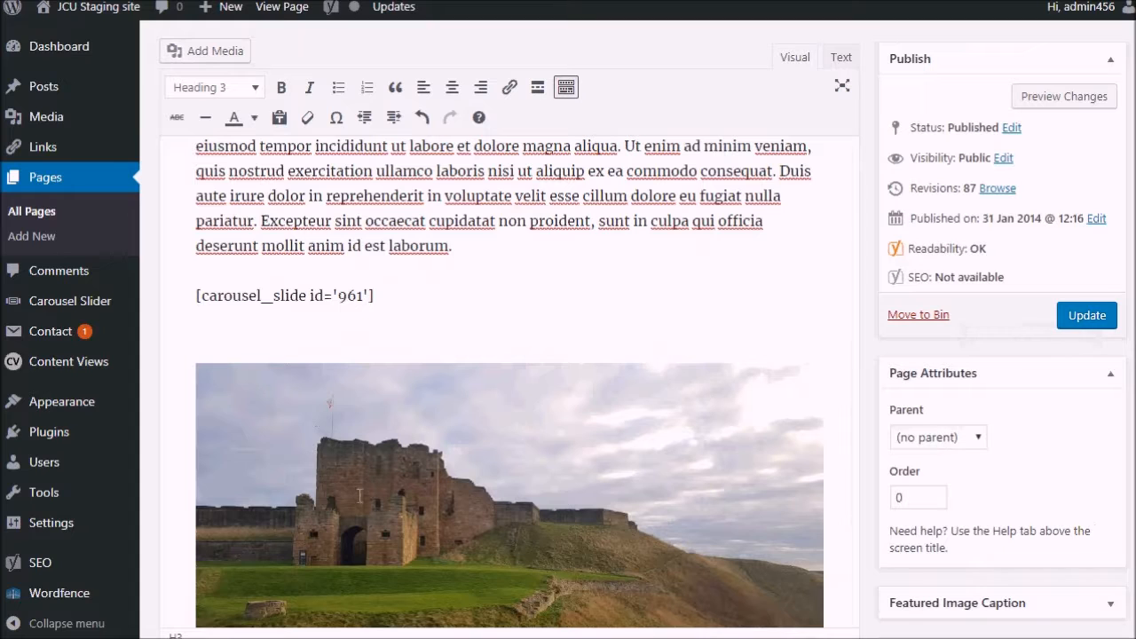
Update the page and check the inserted castle image on the live home page.
scroll(510, 381, "down", 5)
scroll(510, 382, "up", 3)
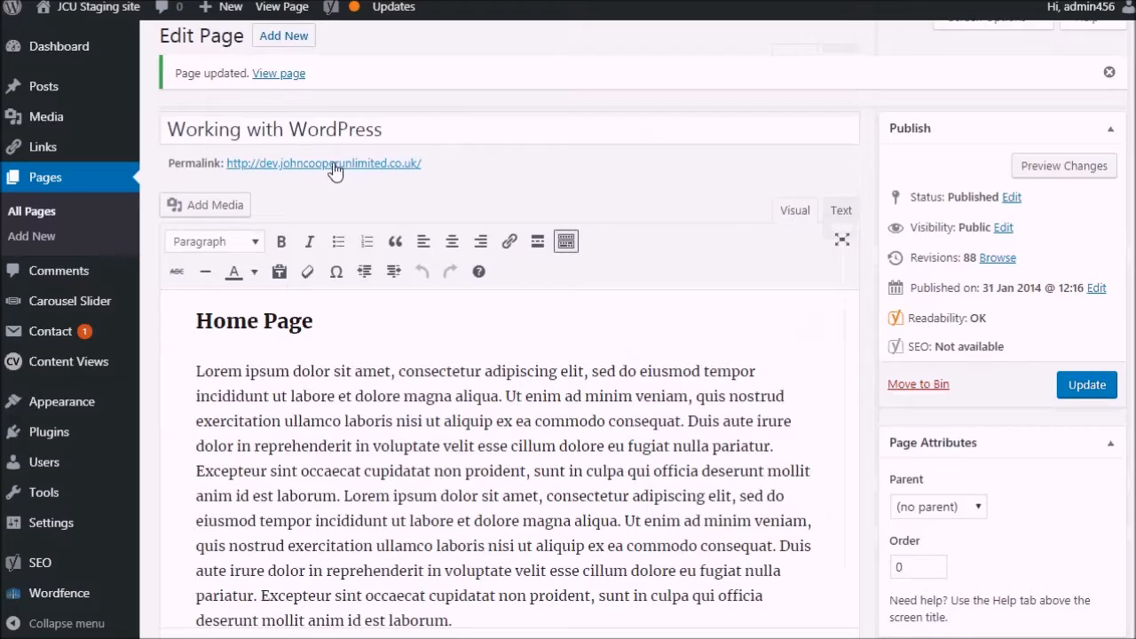
left_click(333, 165)
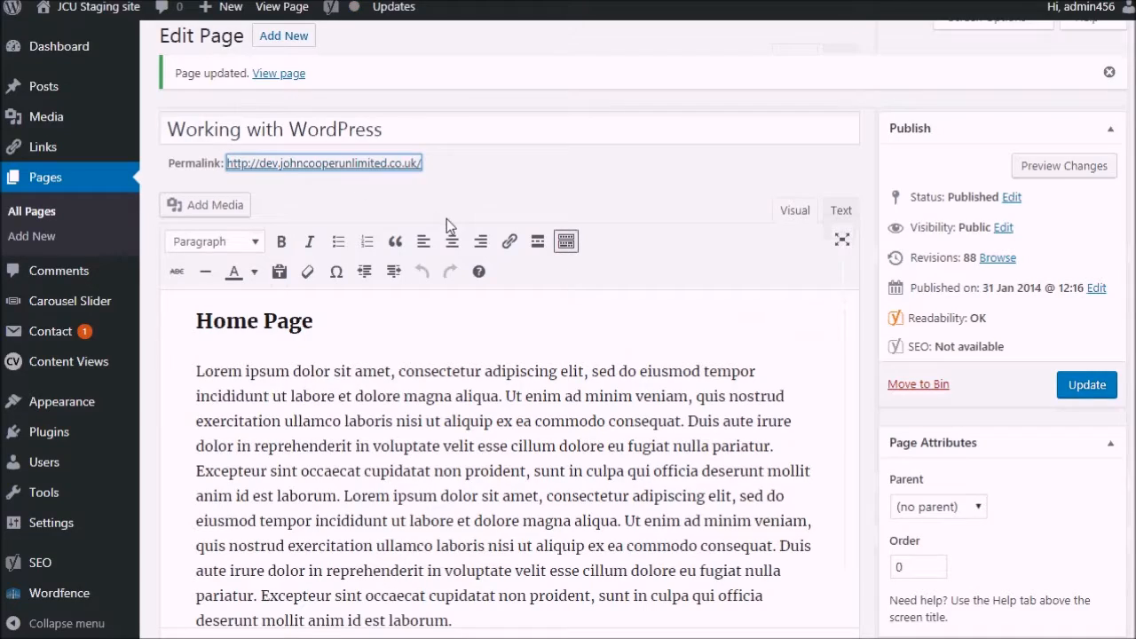
scroll(197, 180, "down", 10)
scroll(1014, 254, "down", 1)
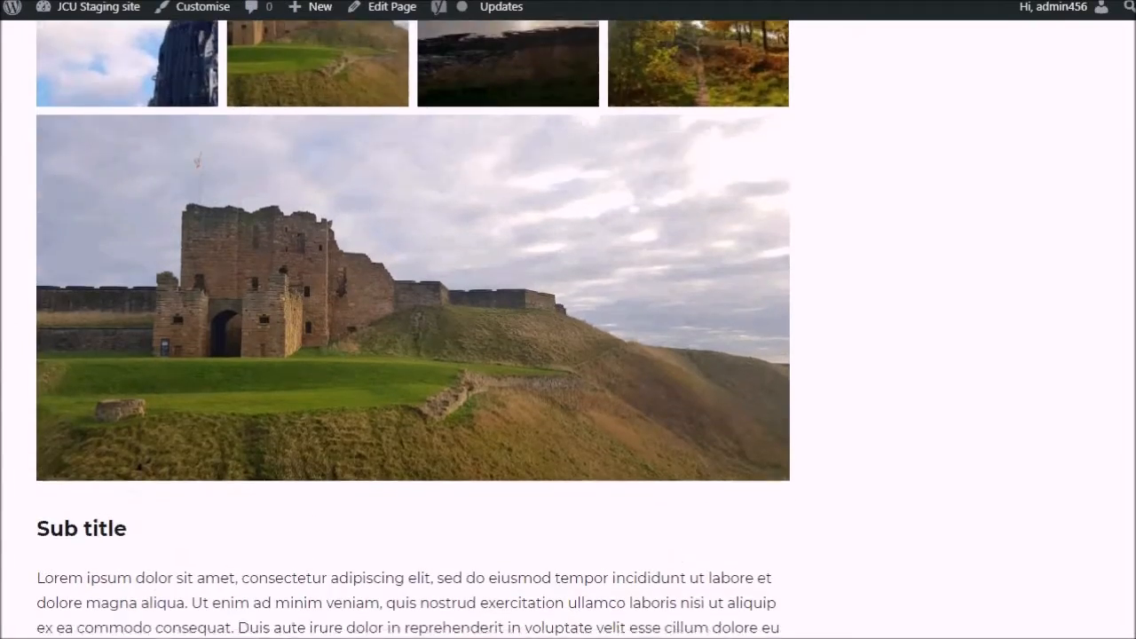
scroll(1014, 254, "up", 2)
Reopen the home page for editing and examine its carousel shortcode, images and sidebar shortcodes in the classic editor.
left_click(387, 10)
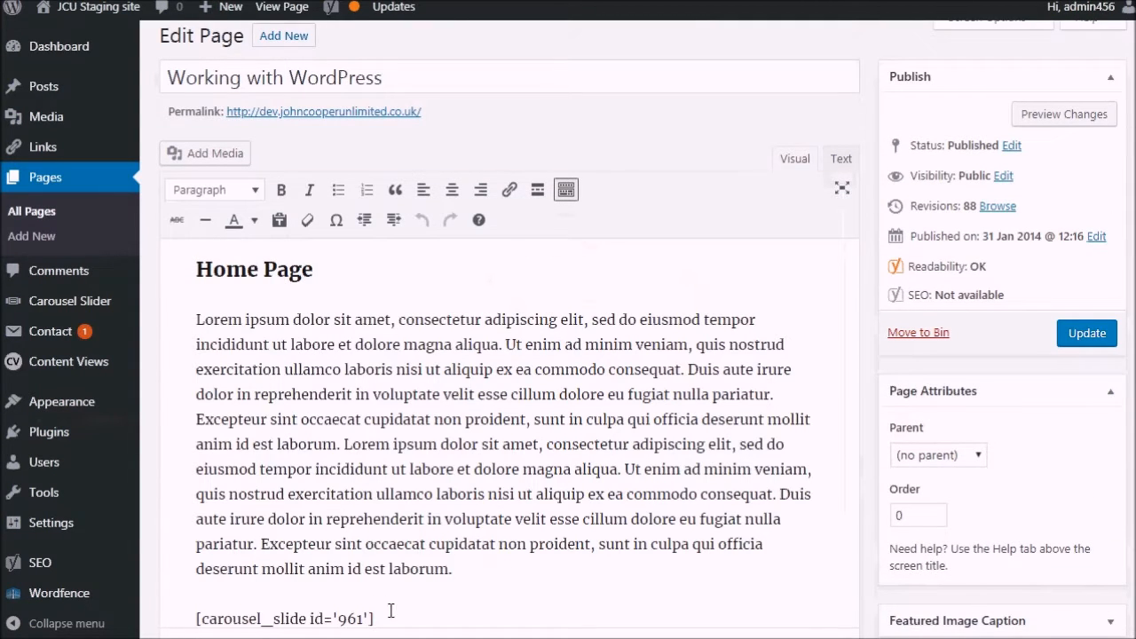
left_click_drag(391, 611, 197, 618)
left_click(490, 569)
scroll(509, 381, "down", 15)
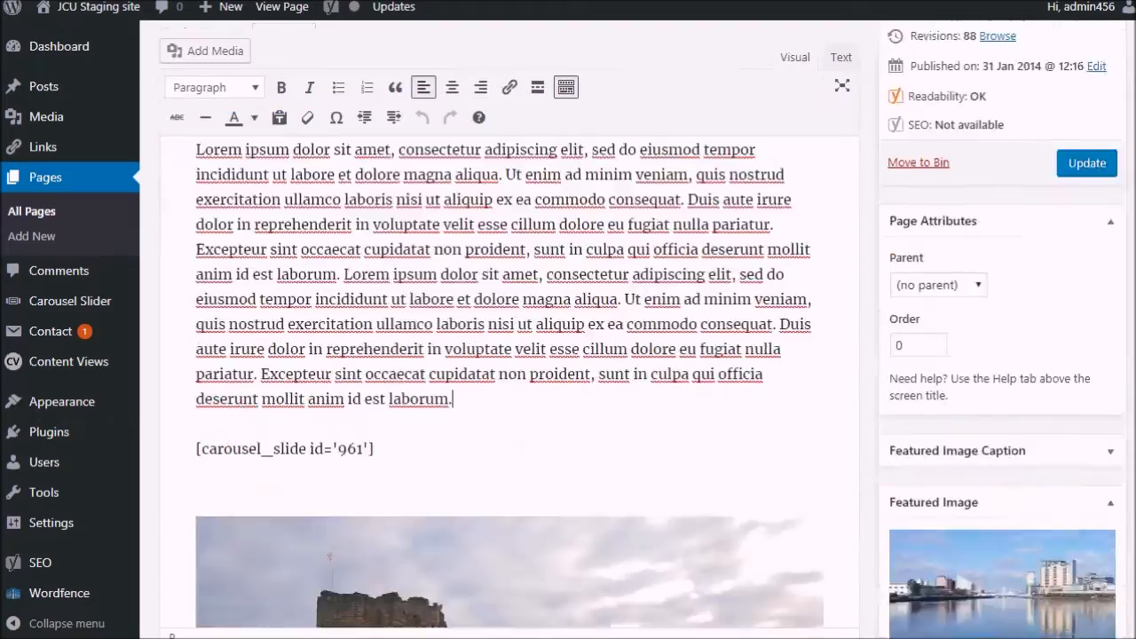
scroll(931, 248, "down", 4)
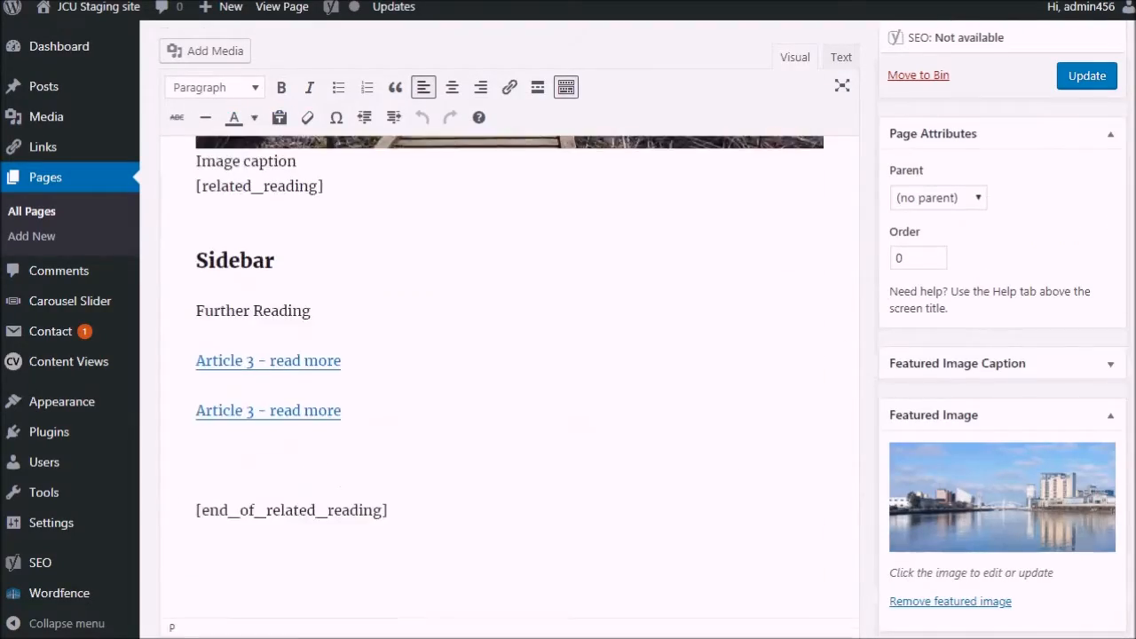
scroll(931, 247, "up", 20)
left_click_drag(624, 395, 328, 290)
left_click(464, 581)
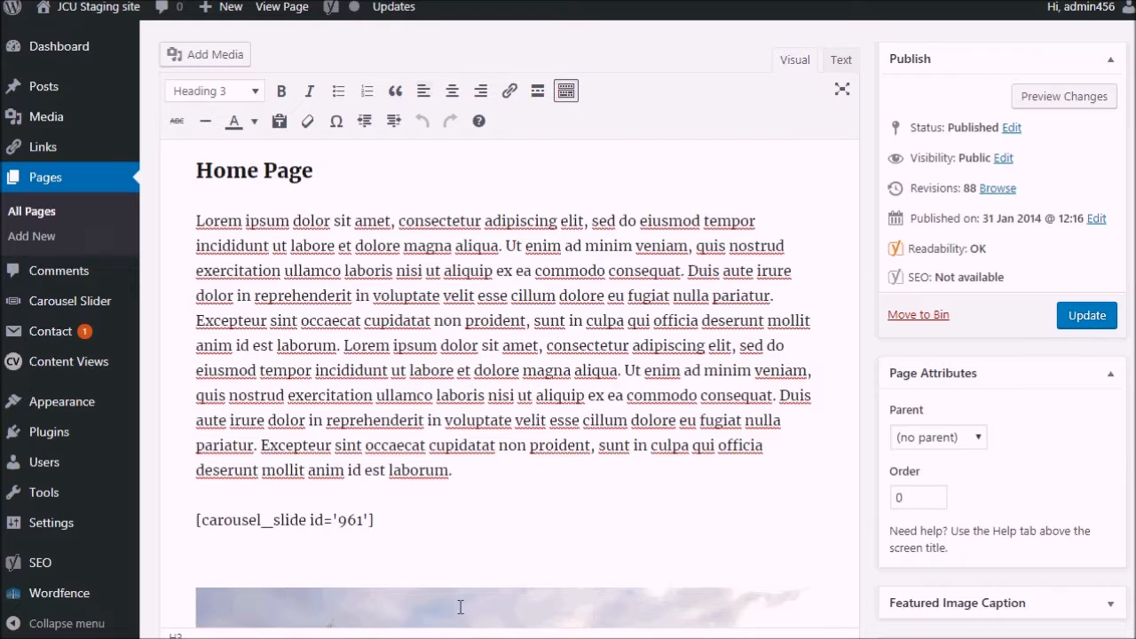
Deactivate the Classic Editor plugin among the installed plugins.
mouse_move(53, 433)
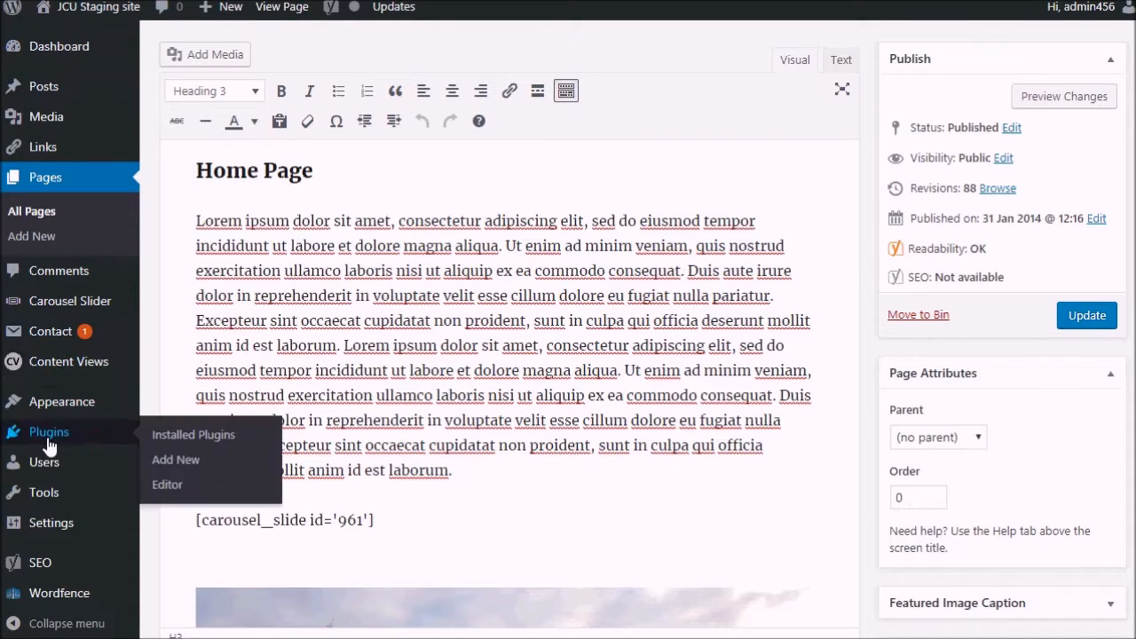
left_click(138, 448)
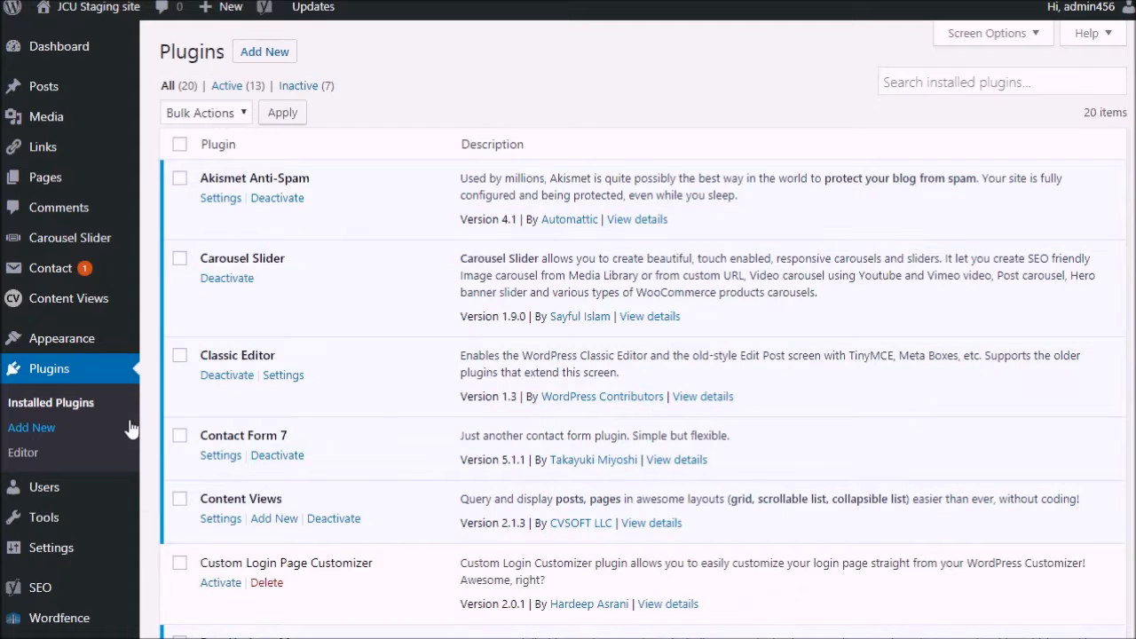
left_click(218, 376)
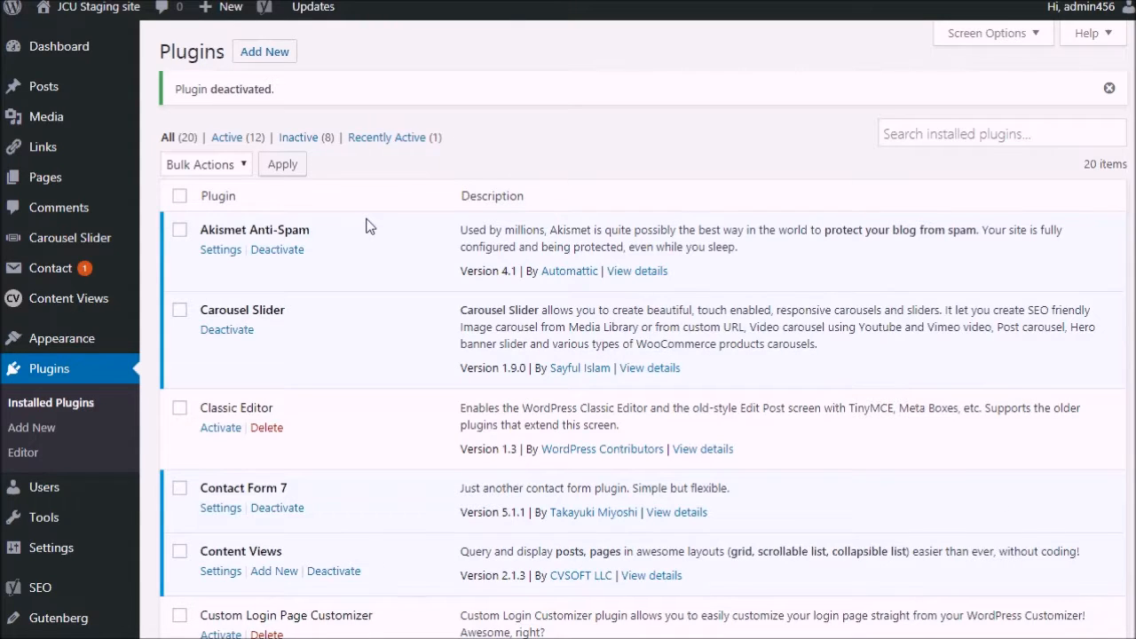
Visit the live site and open its home page for editing in the block editor.
mouse_move(89, 9)
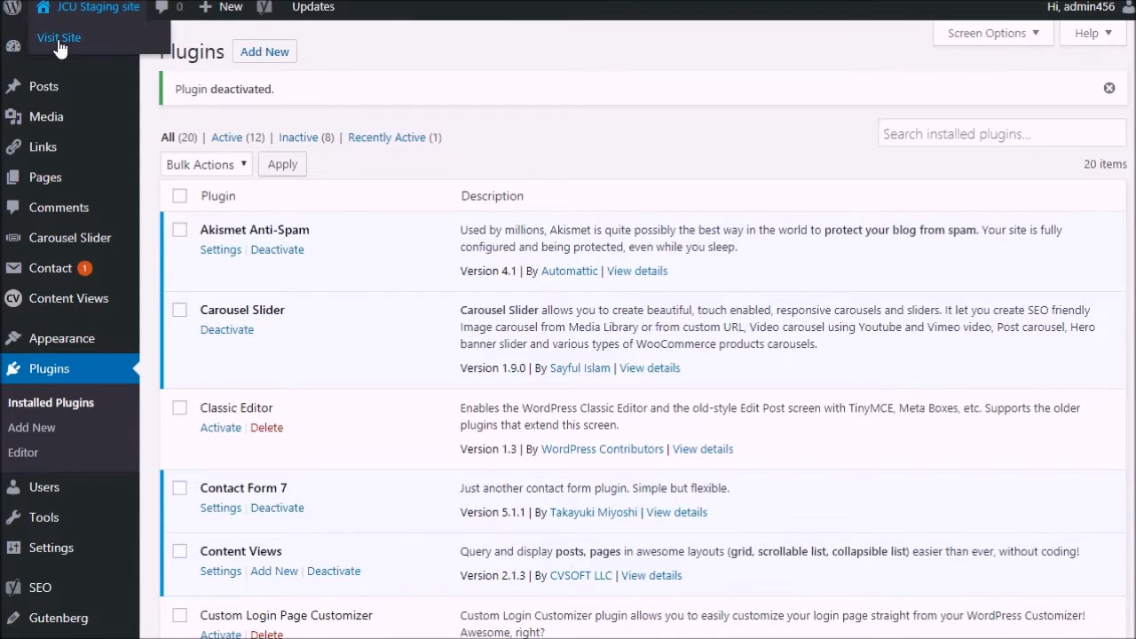
left_click(58, 38)
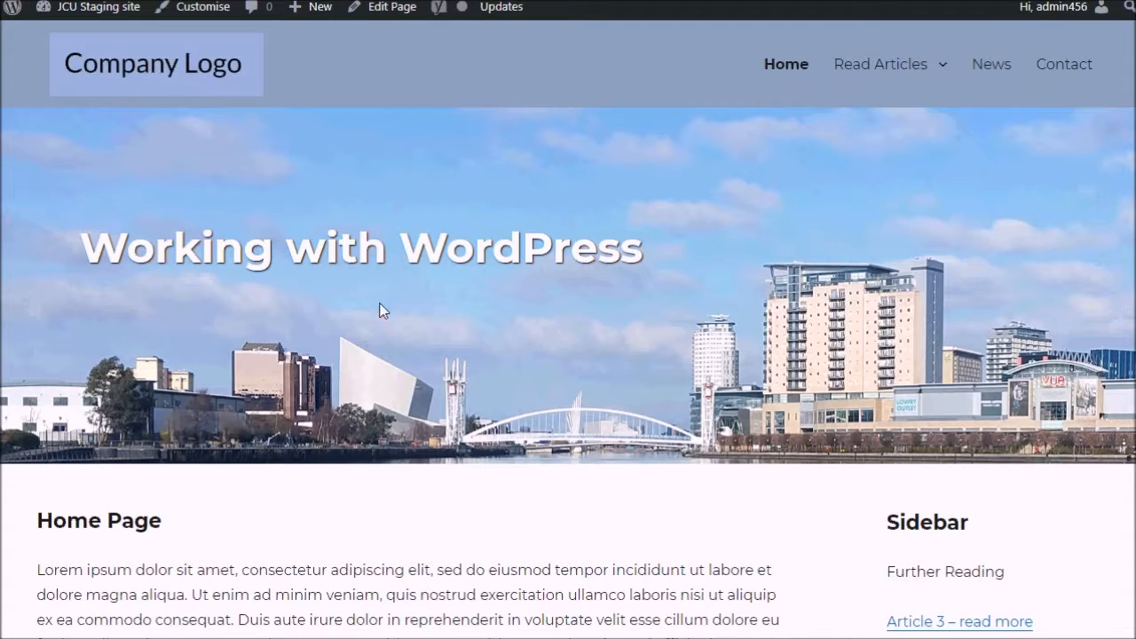
left_click_drag(570, 247, 286, 247)
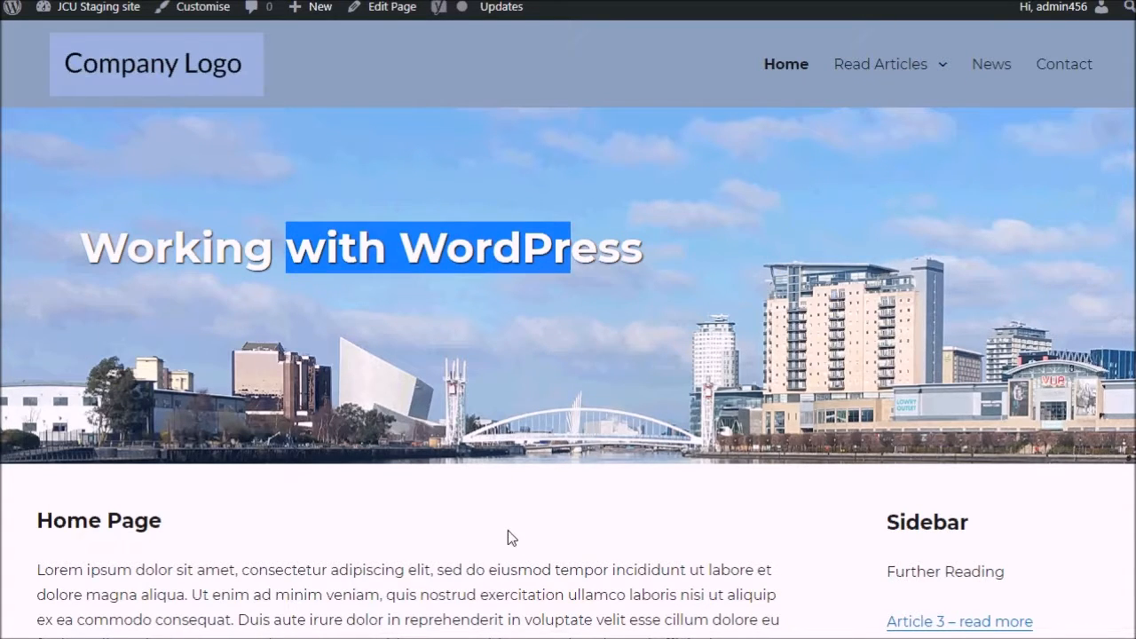
left_click(391, 9)
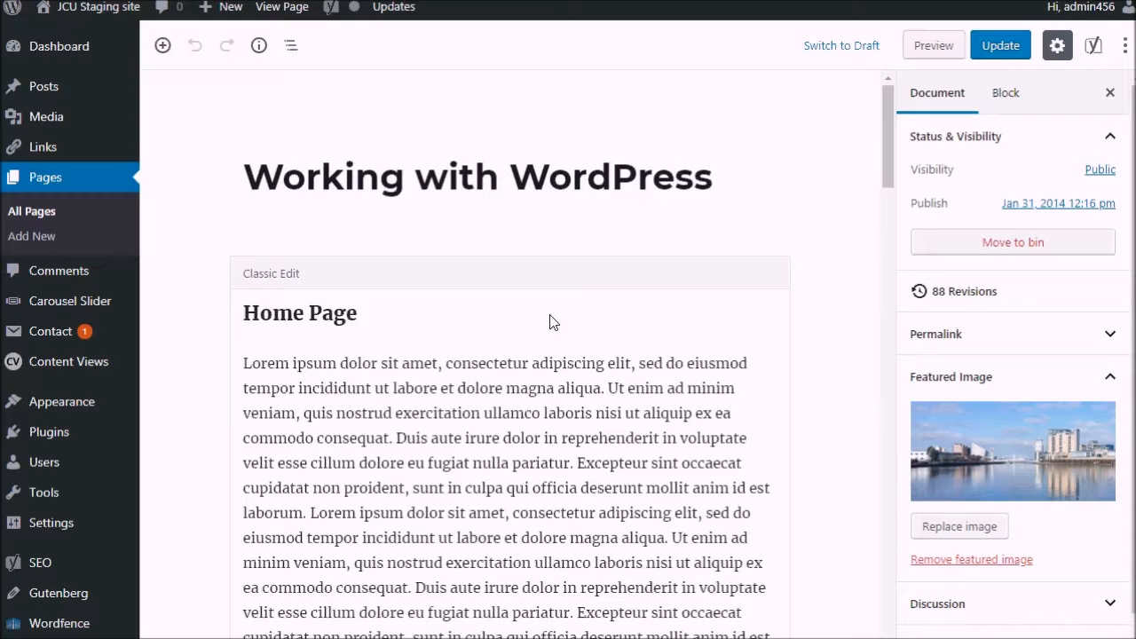
Examine how the home page content is split into a classic block and side-by-side column paragraphs in the block editor.
left_click_drag(463, 365, 549, 426)
left_click(545, 486)
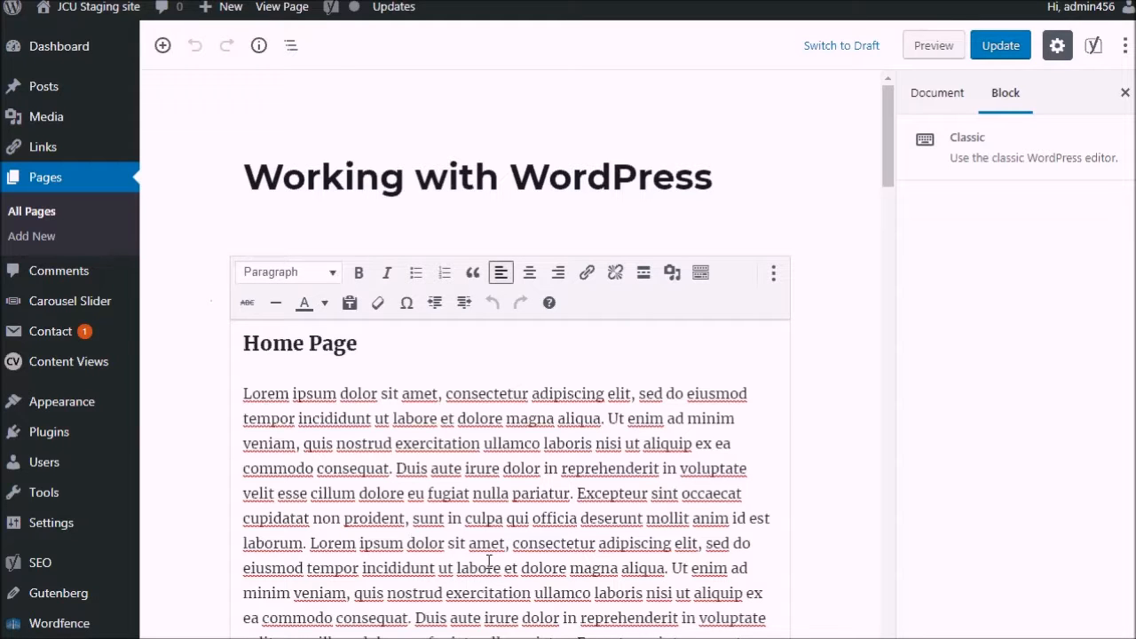
left_click_drag(877, 160, 869, 351)
left_click(621, 395)
left_click(347, 403)
left_click(599, 387)
left_click(307, 368)
left_click(535, 397)
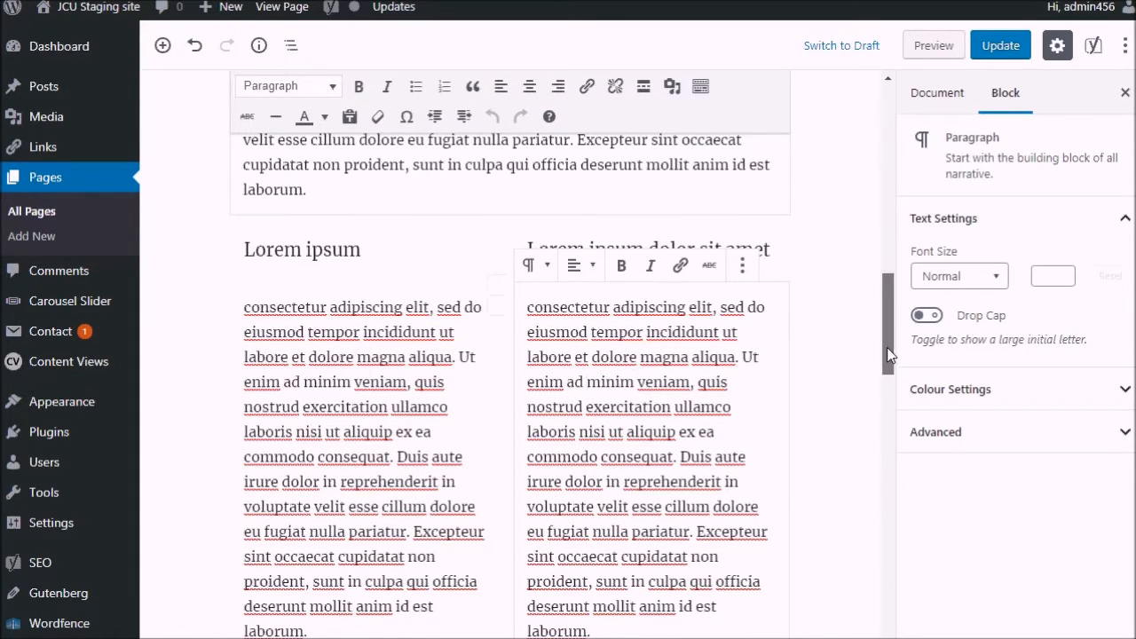
left_click_drag(887, 354, 887, 160)
Start a new page, leaving the home page without saving, and collapse the new page's Yoast SEO section.
left_click(33, 237)
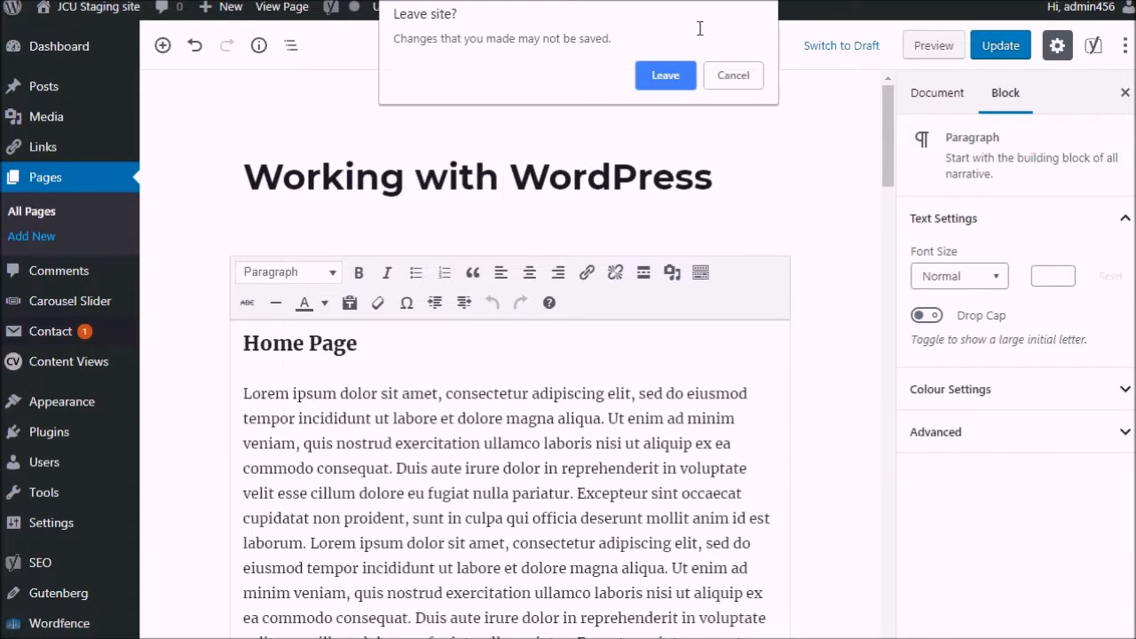
left_click(666, 76)
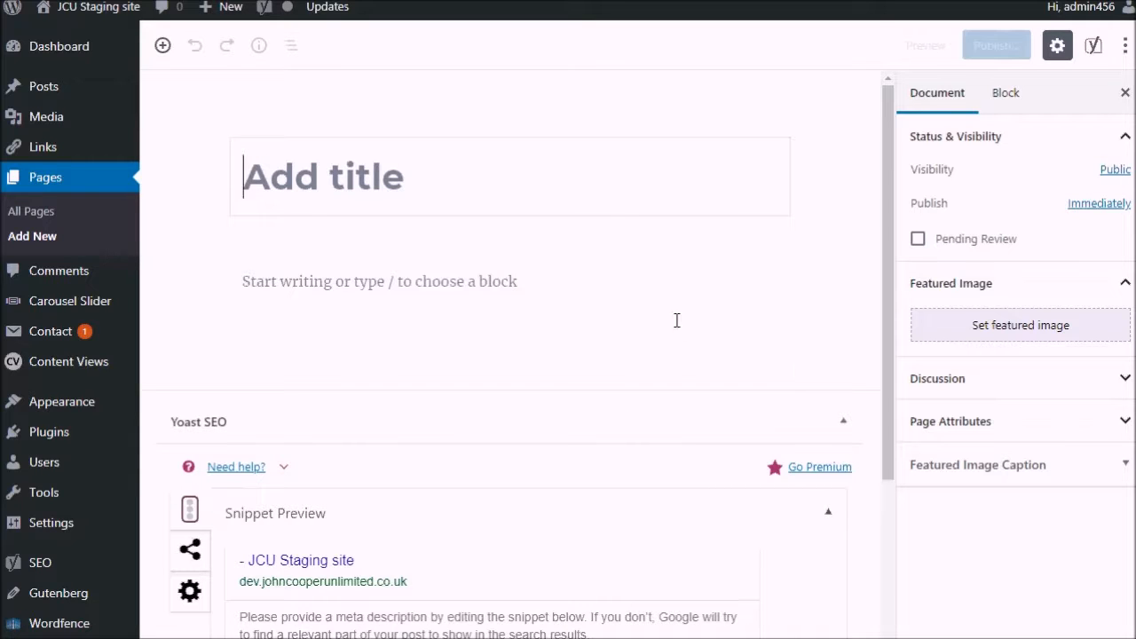
left_click(844, 423)
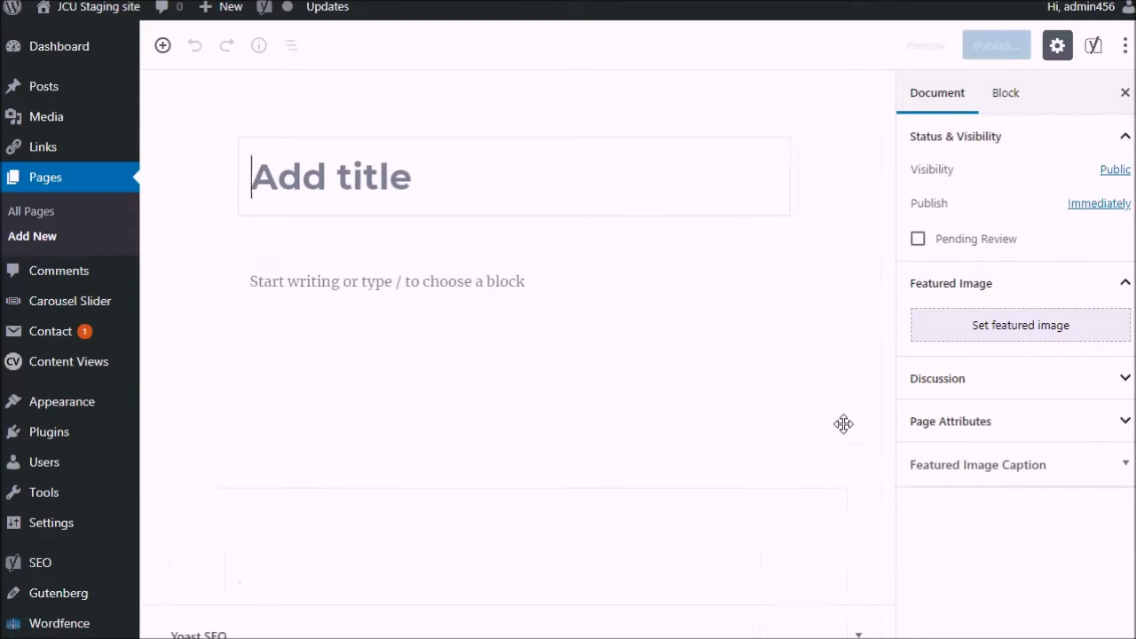
Title the page "Title" and add the first Lorem ipsum paragraph copied from Notepad as its first paragraph block.
left_click(276, 184)
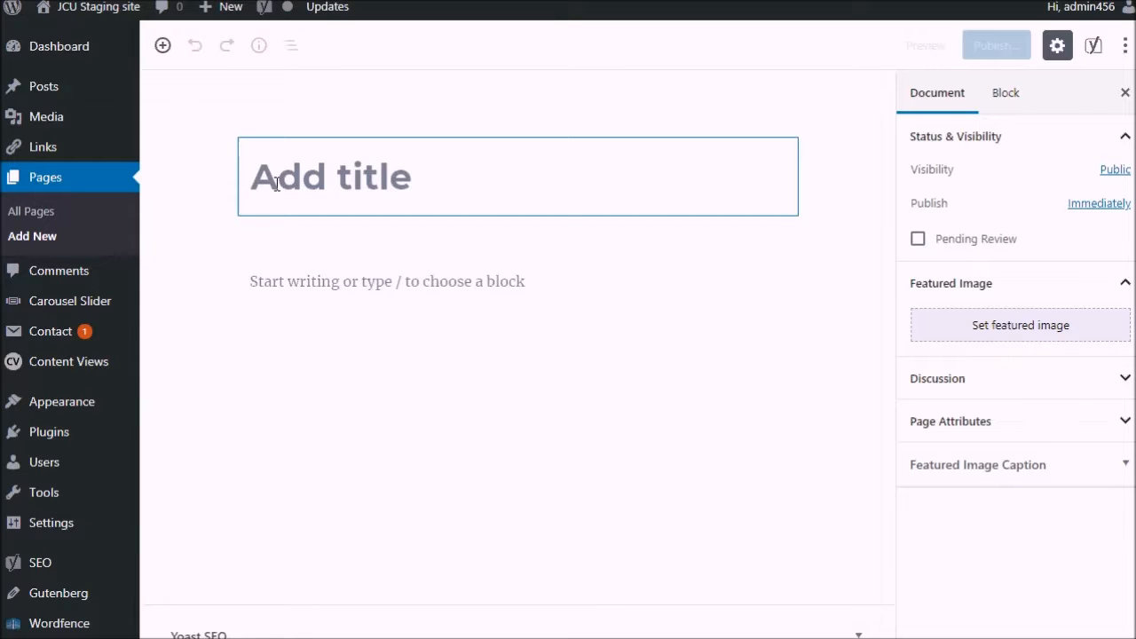
type("Title")
left_click(307, 281)
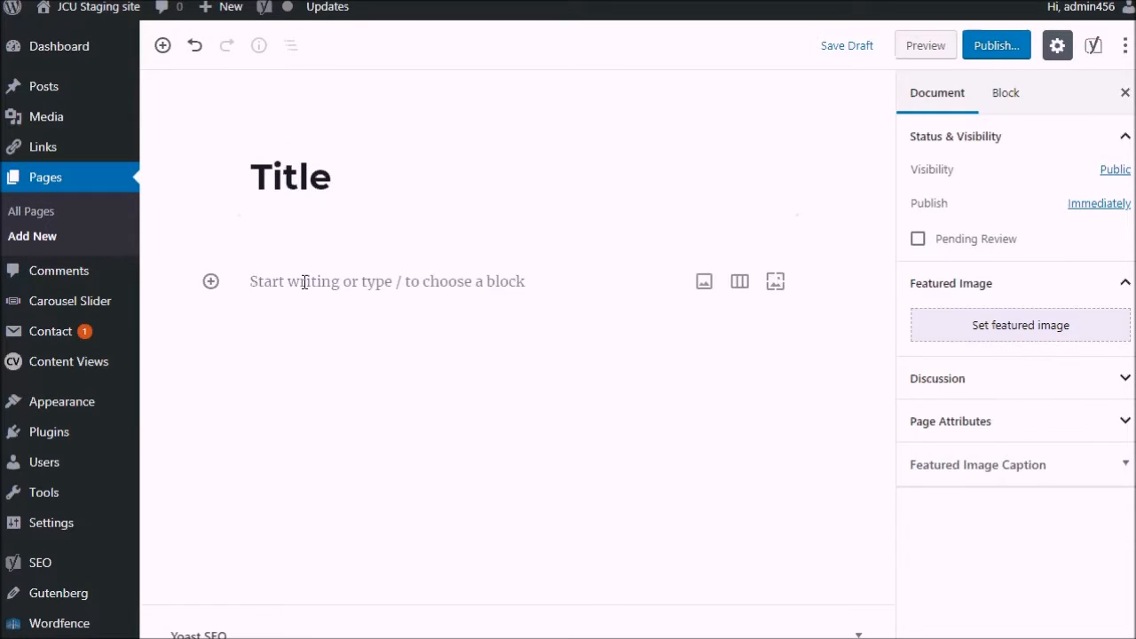
key("alt+Tab")
right_click(396, 526)
left_click(266, 321)
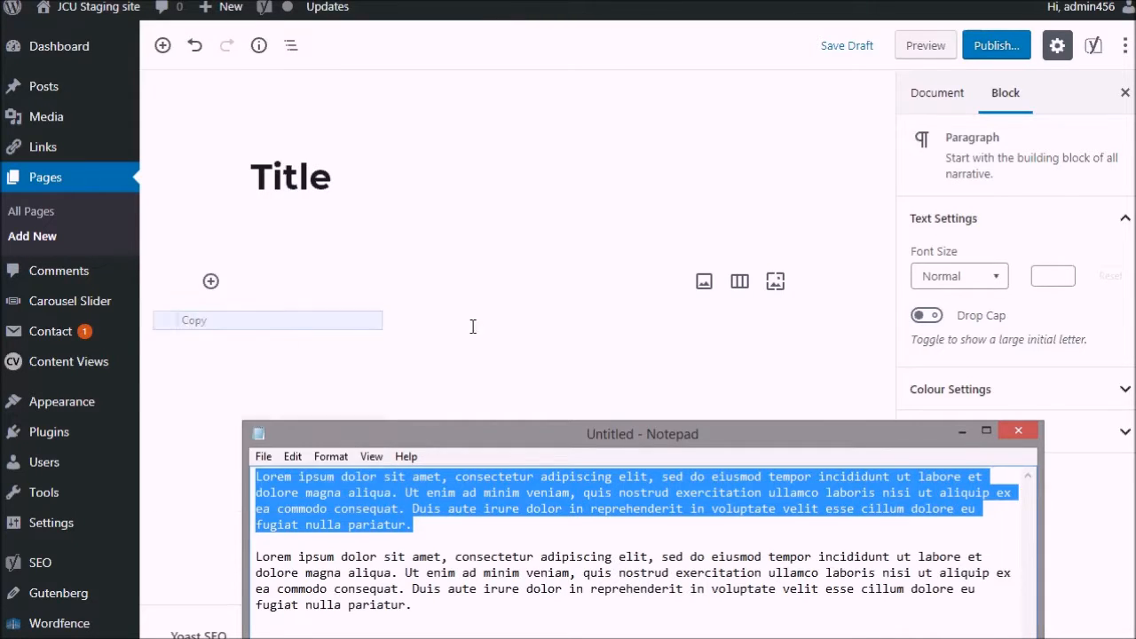
left_click(473, 326)
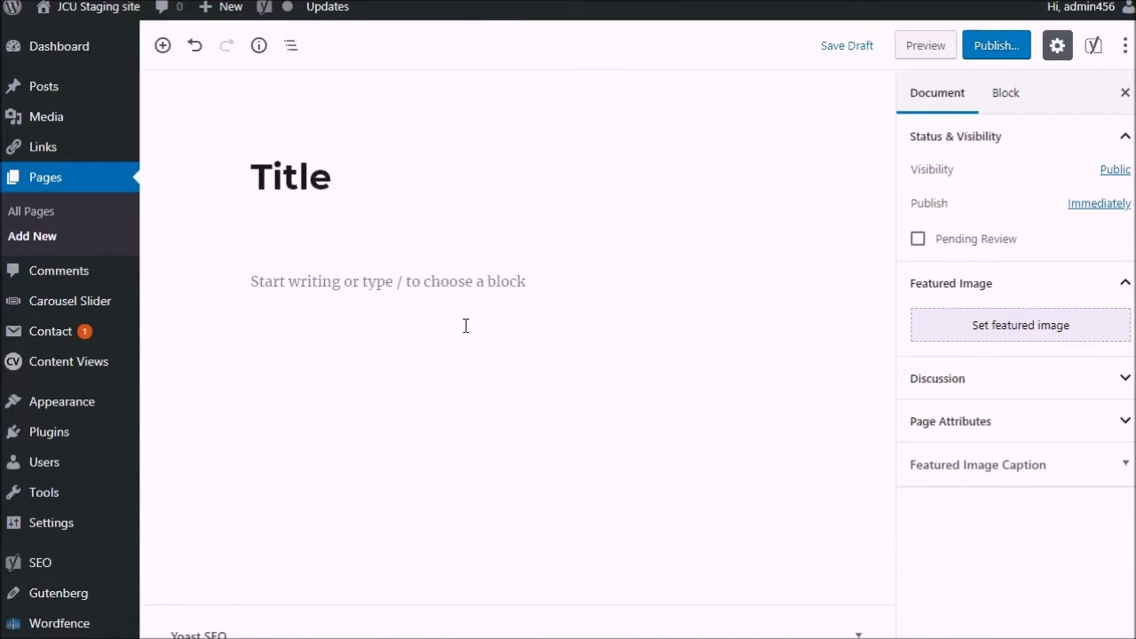
left_click(340, 282)
key("ctrl+v")
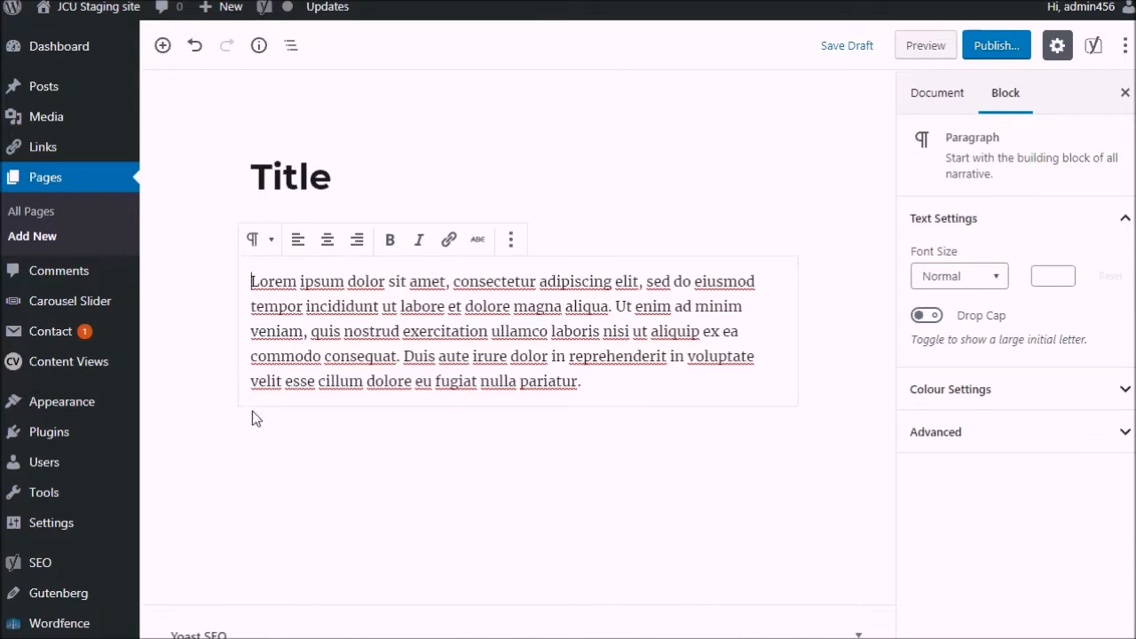
left_click(210, 256)
left_click(307, 307)
left_click(192, 445)
left_click(287, 446)
left_click(286, 171)
left_click(319, 369)
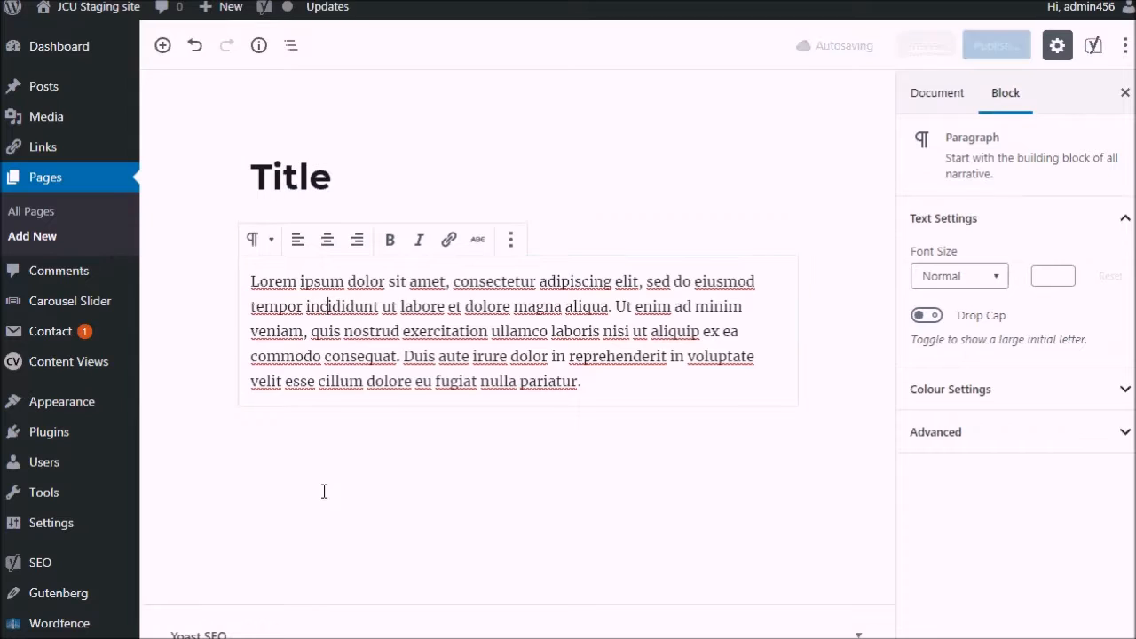
Browse the available block types, including the Common Blocks and Formatting categories.
left_click(163, 46)
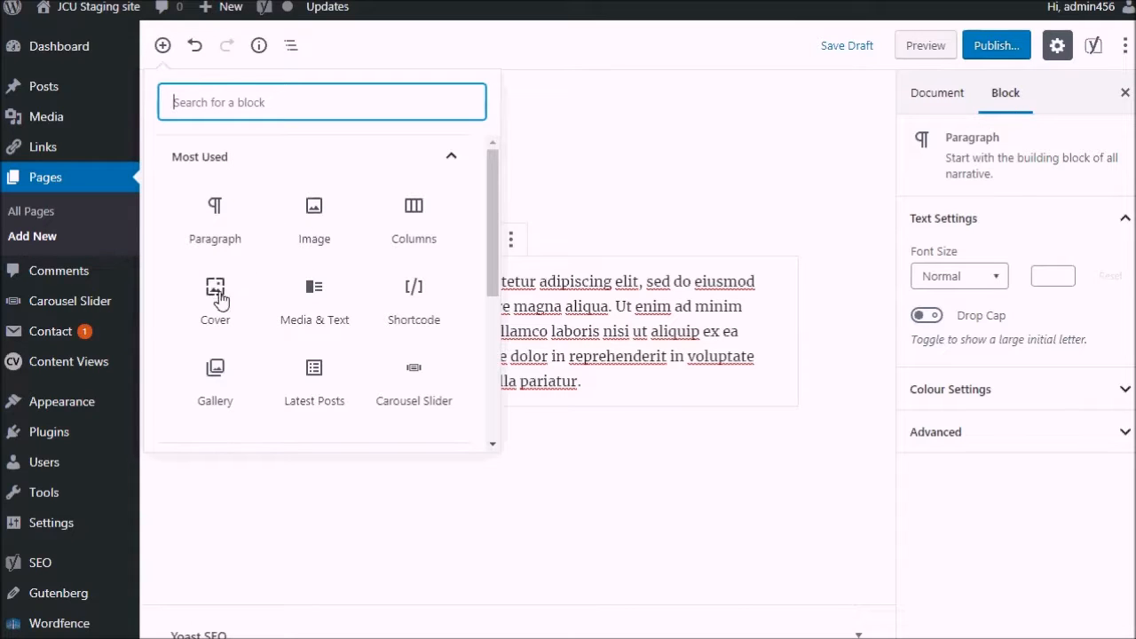
left_click_drag(492, 239, 493, 307)
left_click(388, 325)
left_click(450, 309)
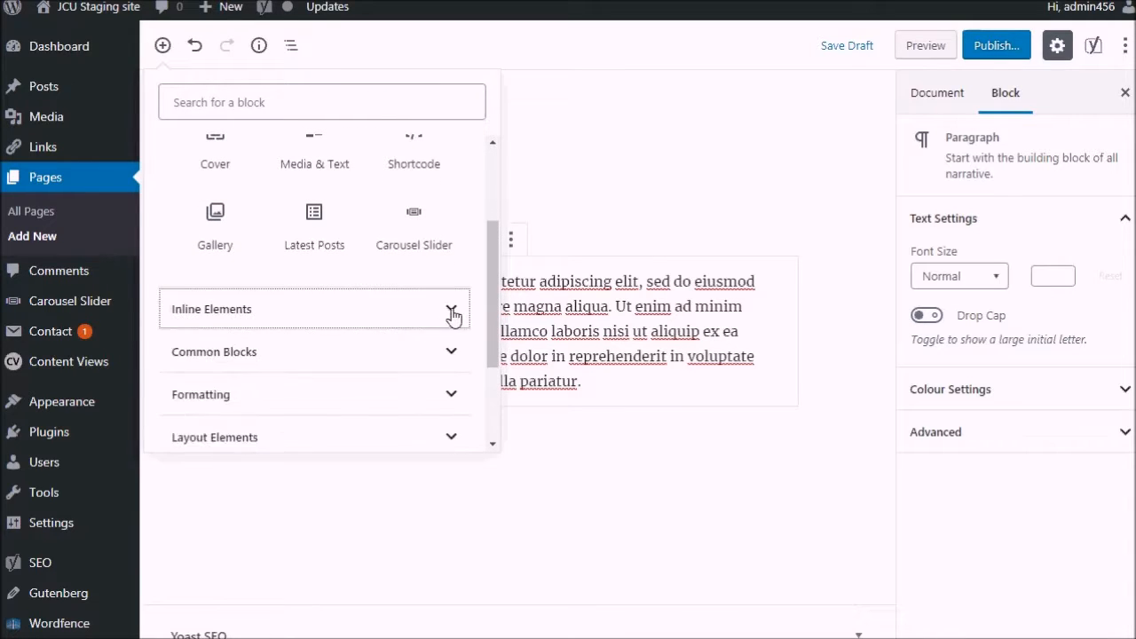
left_click(294, 354)
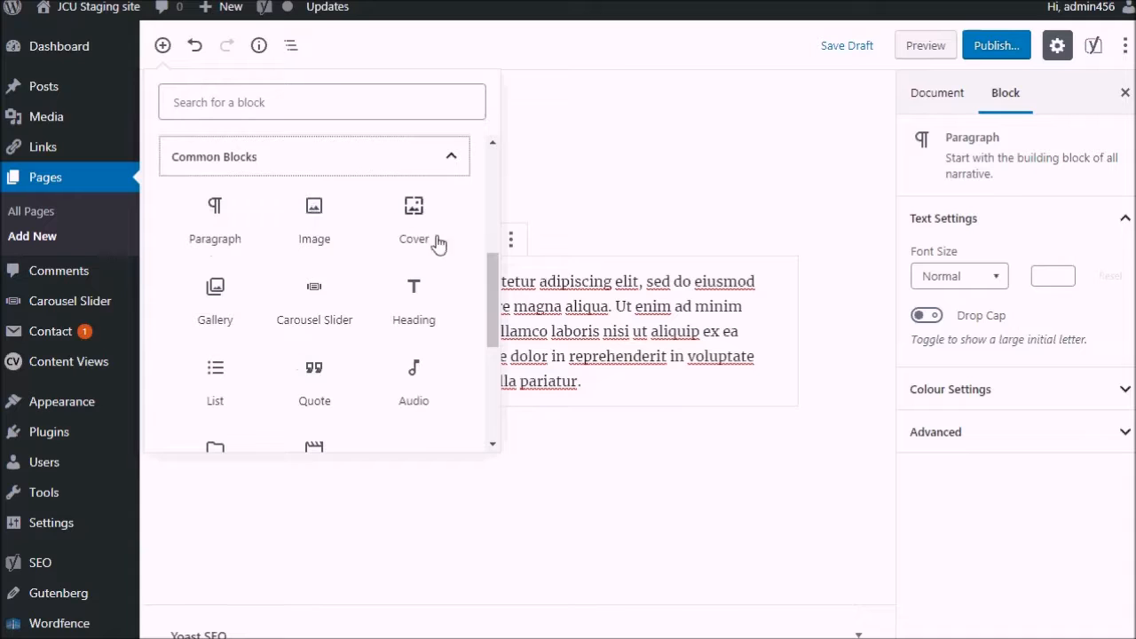
left_click_drag(494, 336, 487, 390)
left_click(296, 340)
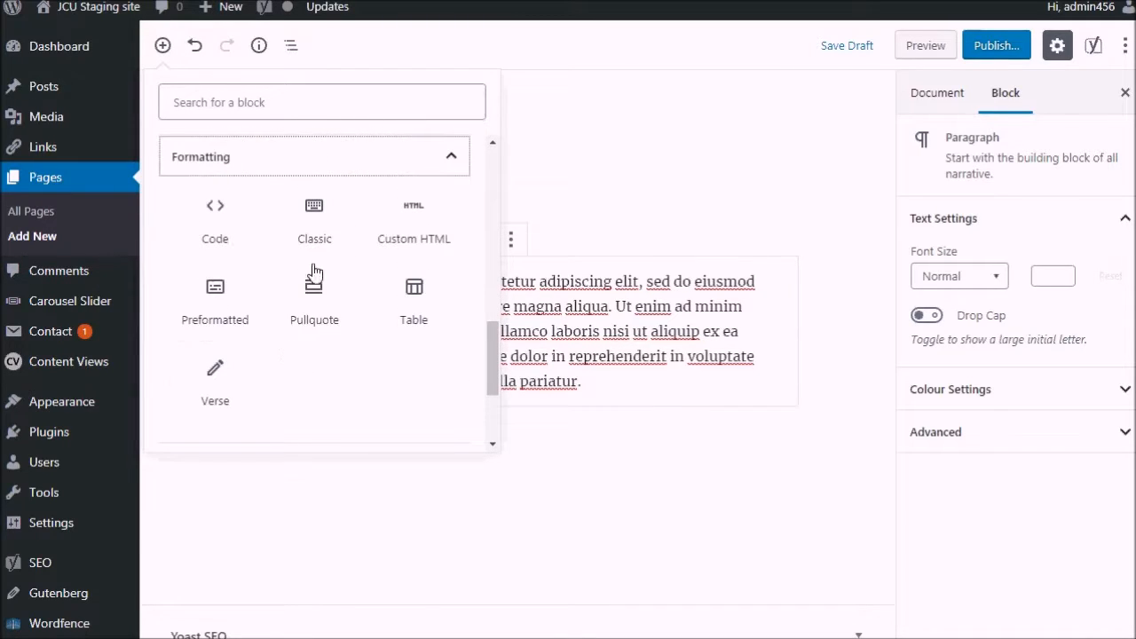
left_click(405, 163)
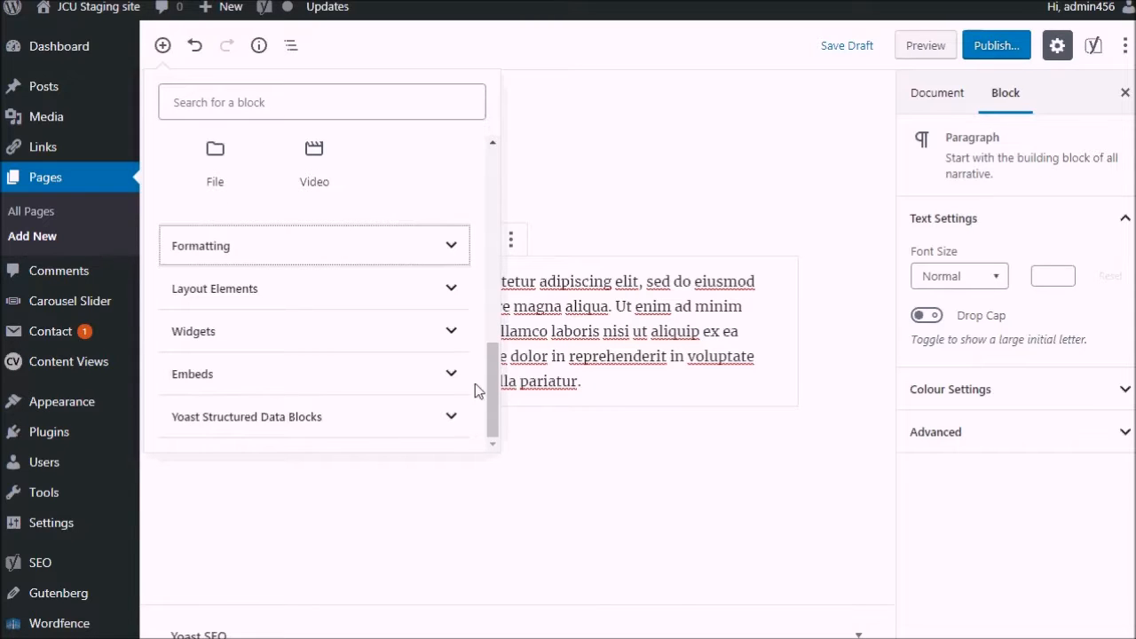
left_click_drag(497, 387, 496, 184)
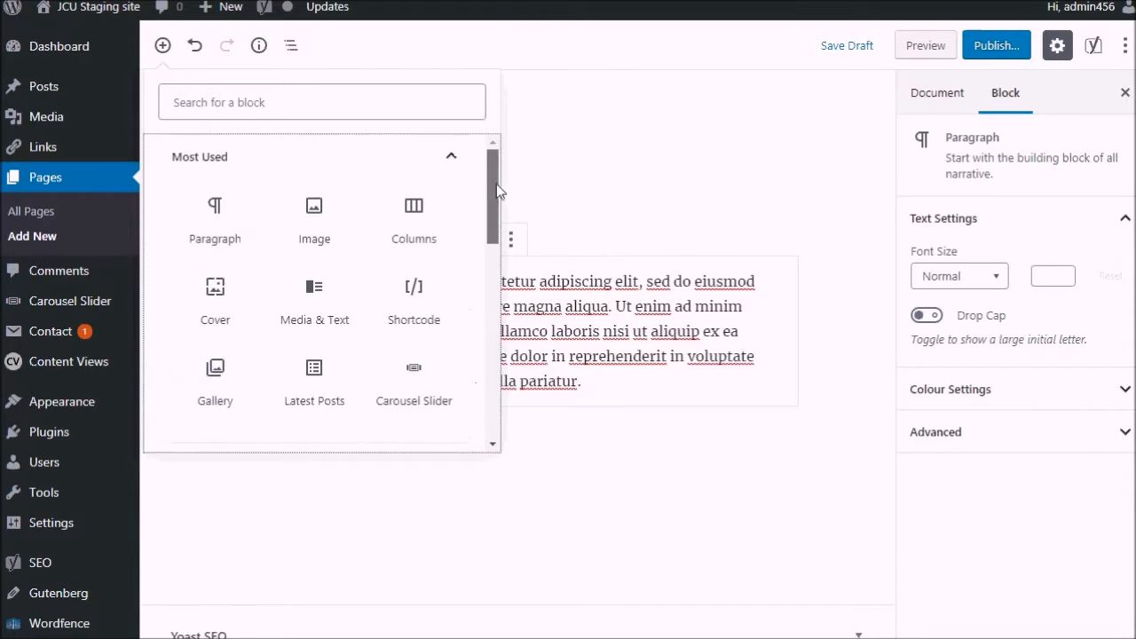
Add a Cover block below the paragraph using the lake photo 2017-09-08-18.42.19.jpg from the media library.
left_click(216, 293)
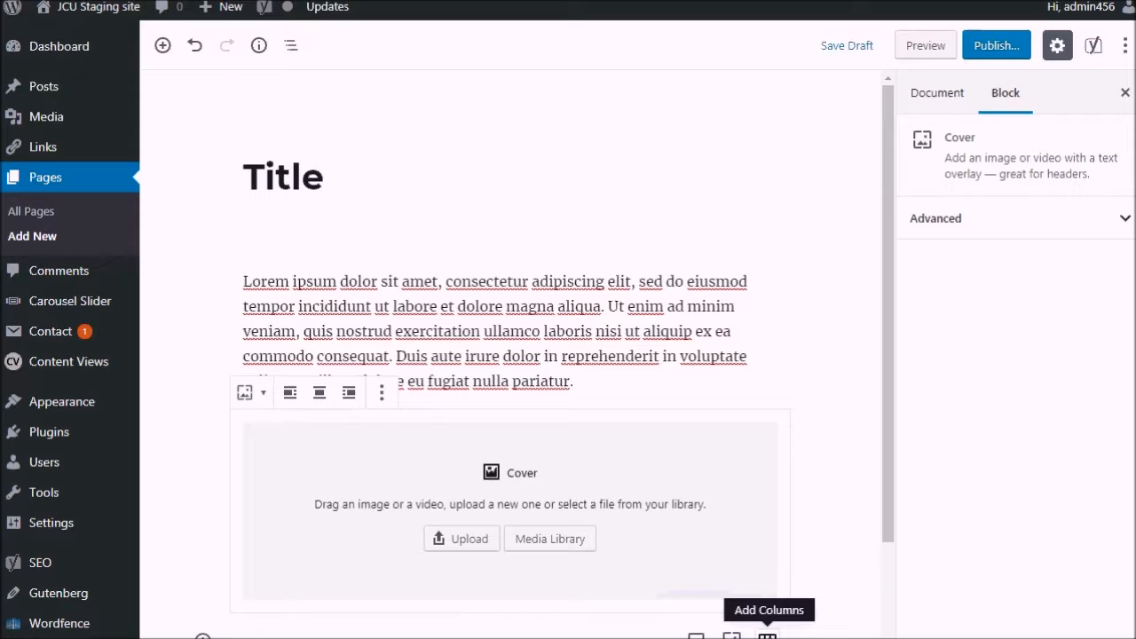
left_click(533, 548)
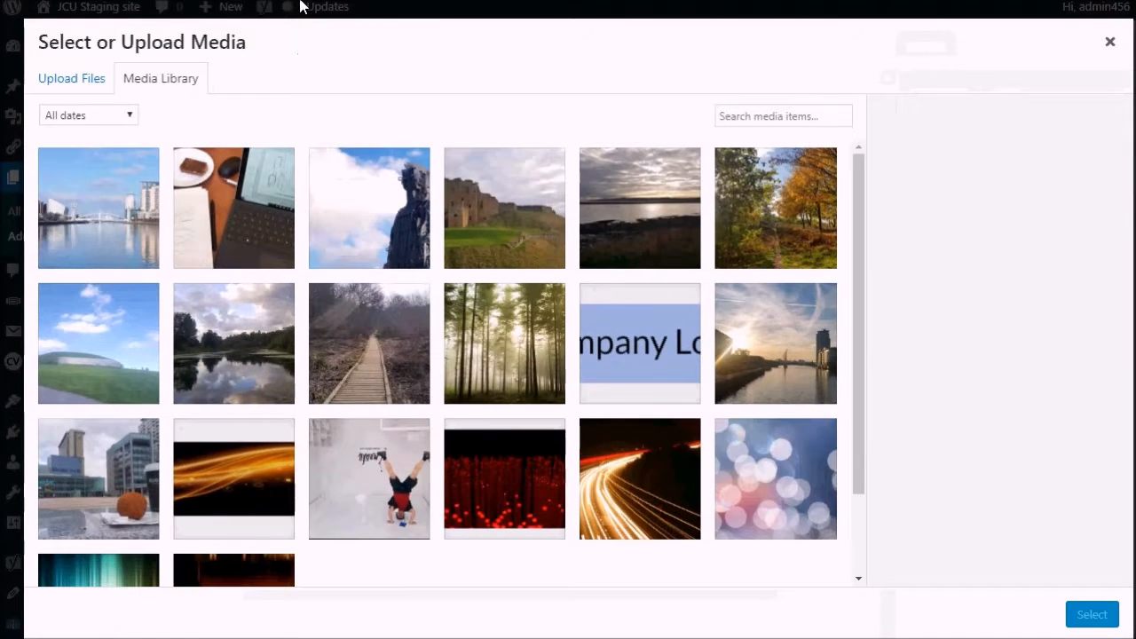
left_click(236, 361)
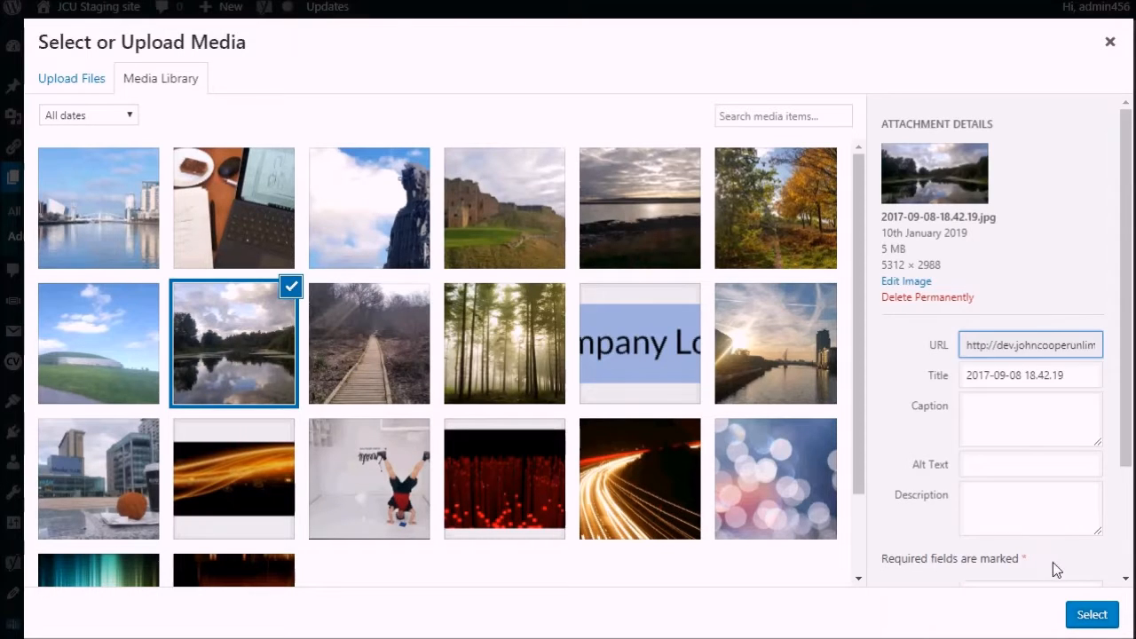
left_click(1095, 621)
scroll(596, 530, "down", 2)
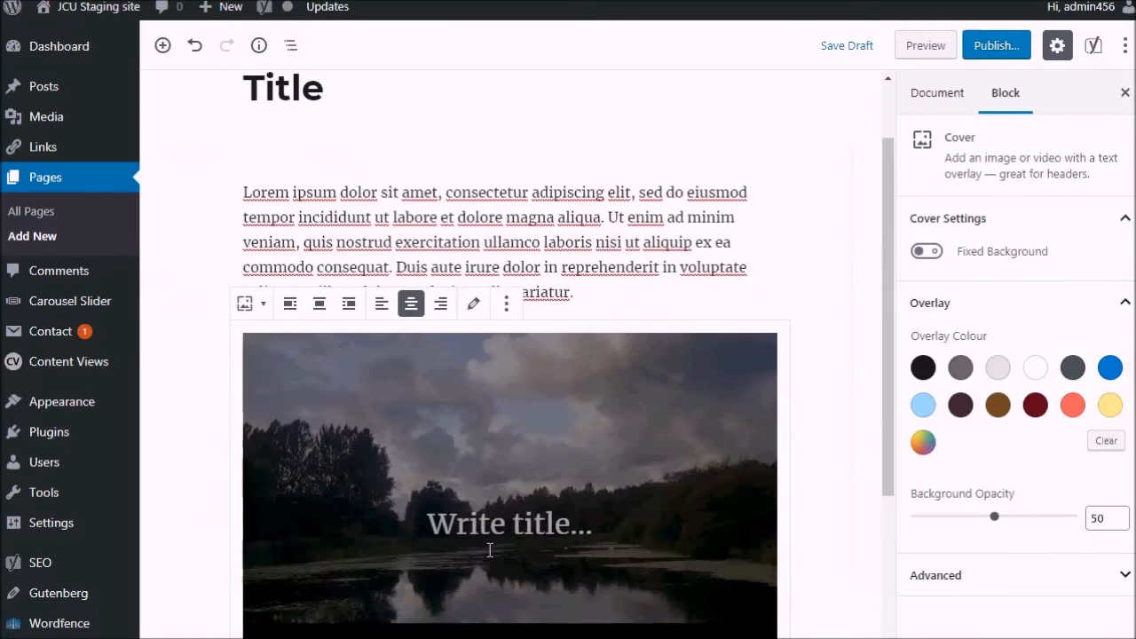
Title the cover image "Title this image" and place the cursor in the empty paragraph below it.
left_click(538, 530)
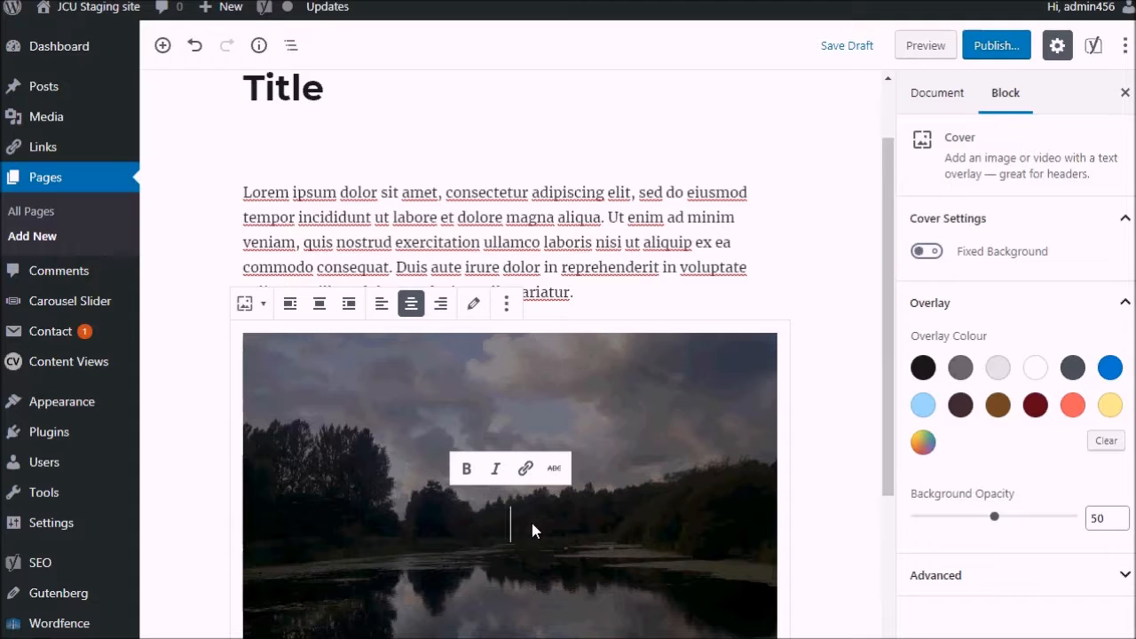
type("Title do")
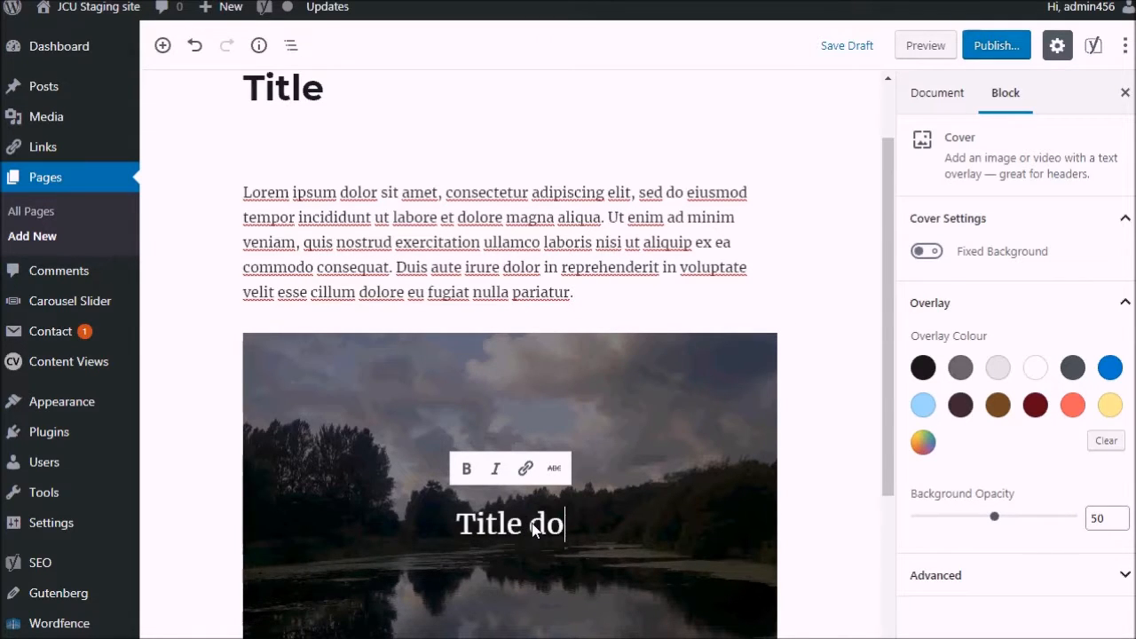
key("BackSpace")
key("BackSpace")
type("this imsge")
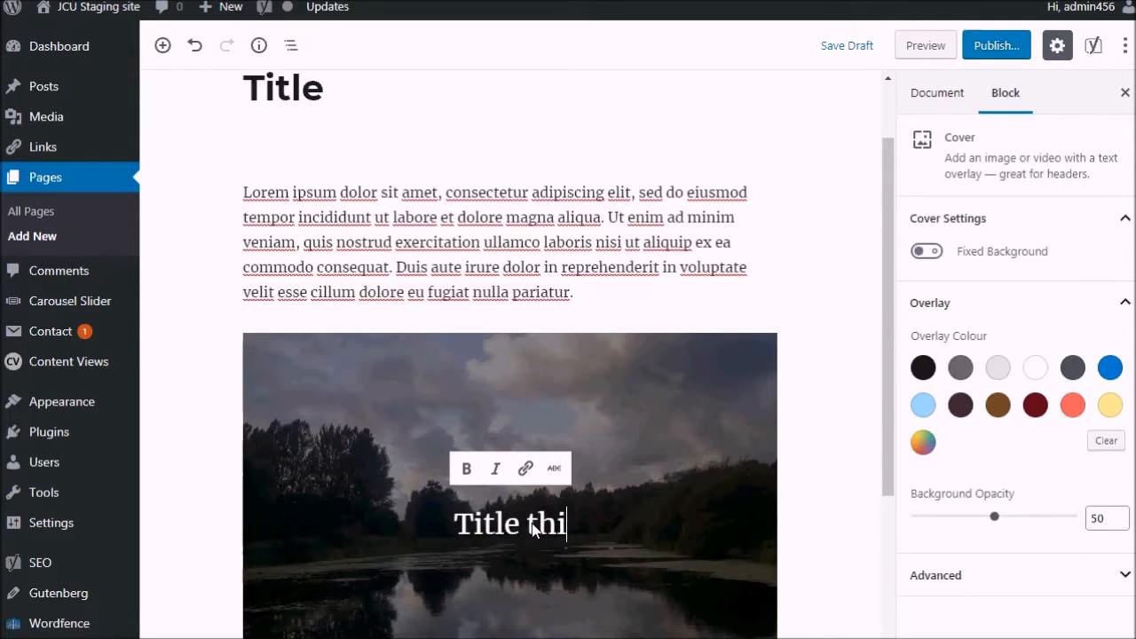
key("BackSpace")
key("BackSpace")
key("BackSpace")
type("age")
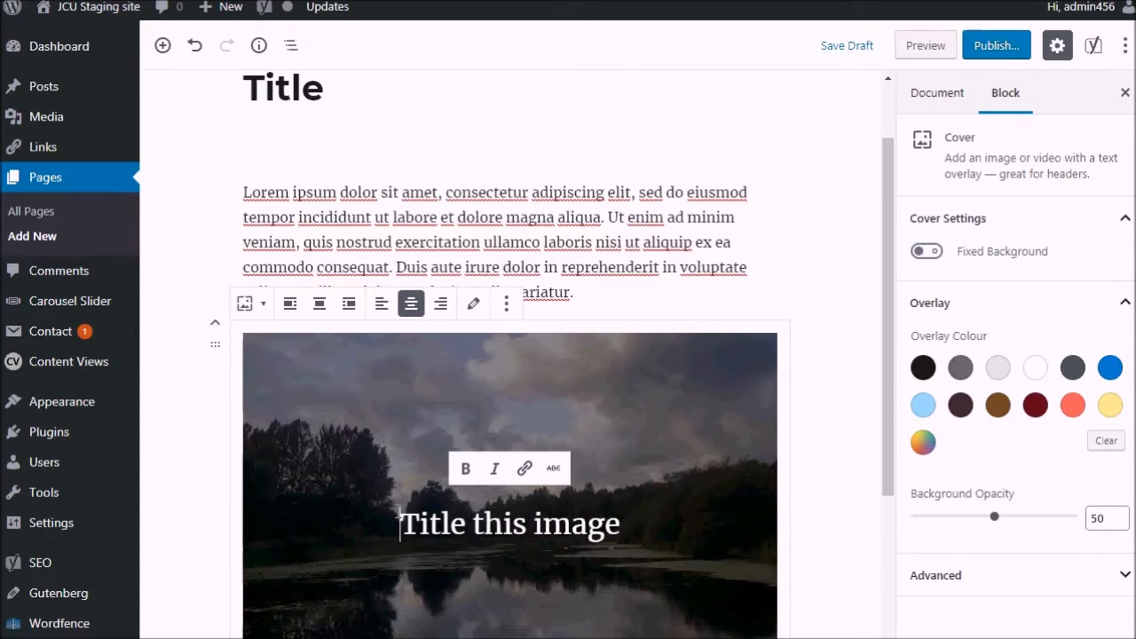
scroll(398, 514, "down", 2)
left_click(378, 569)
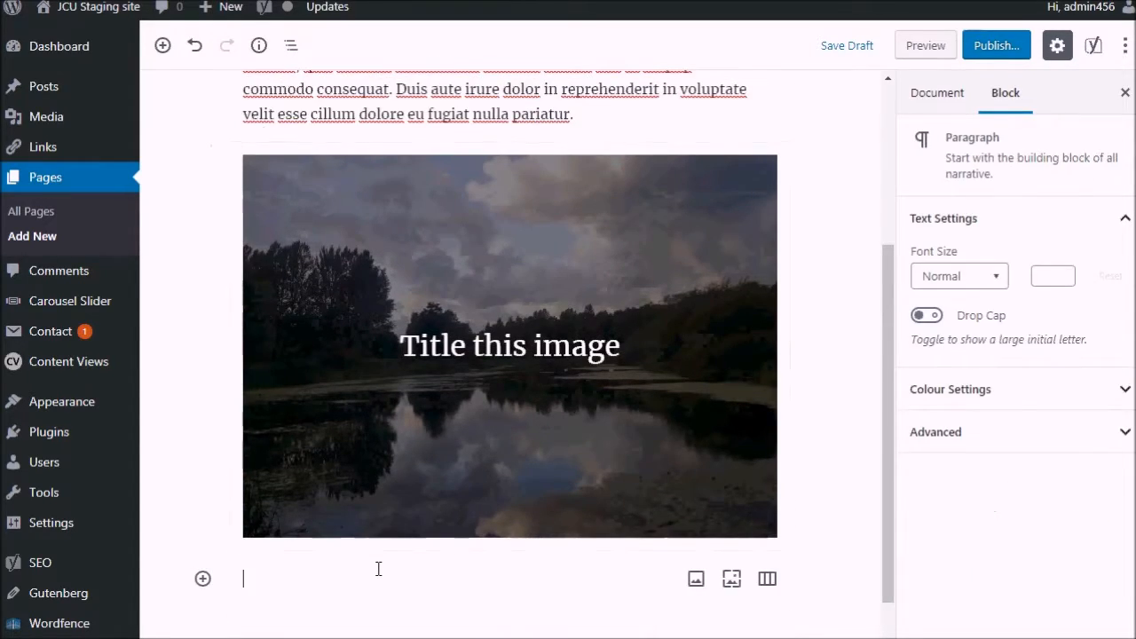
Move the cover block above the Lorem ipsum paragraph and back below it.
left_click(367, 318)
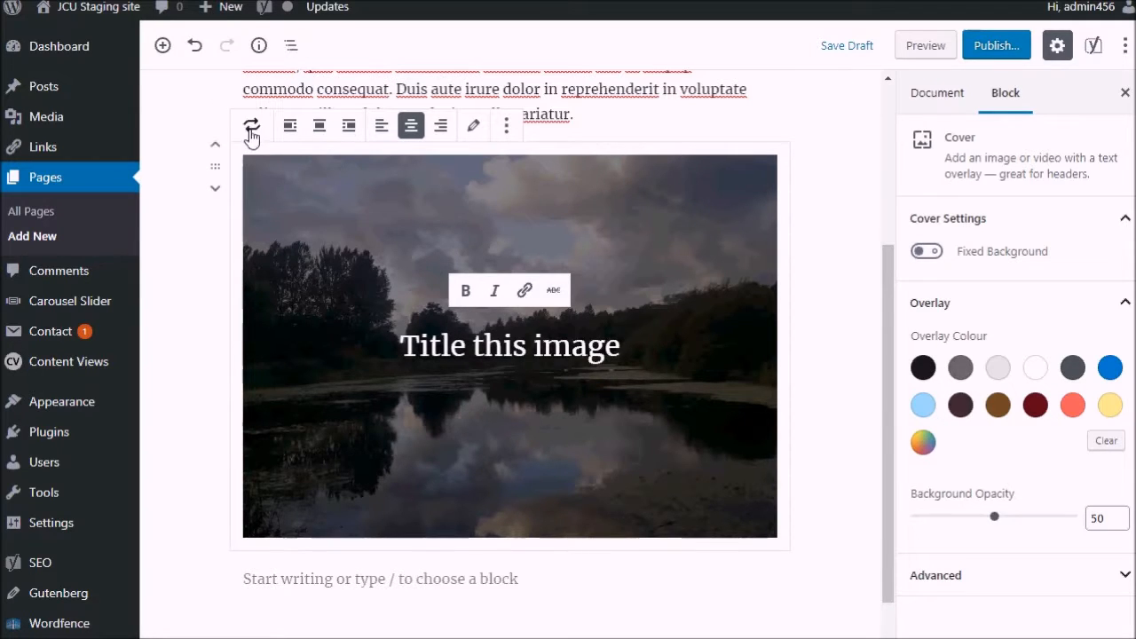
left_click(214, 149)
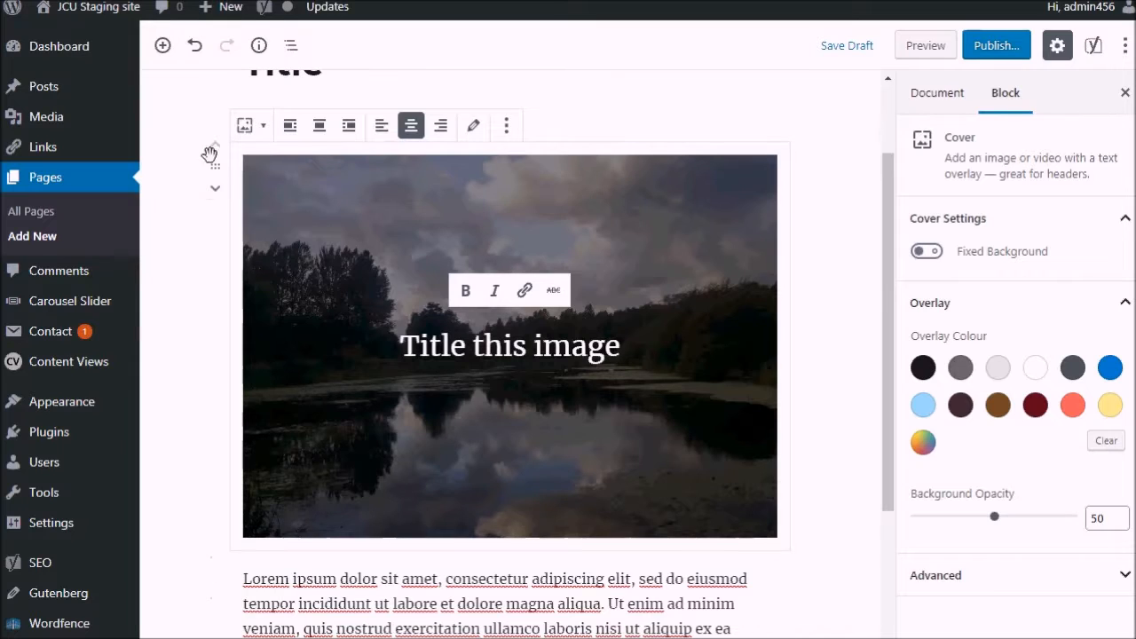
left_click(215, 189)
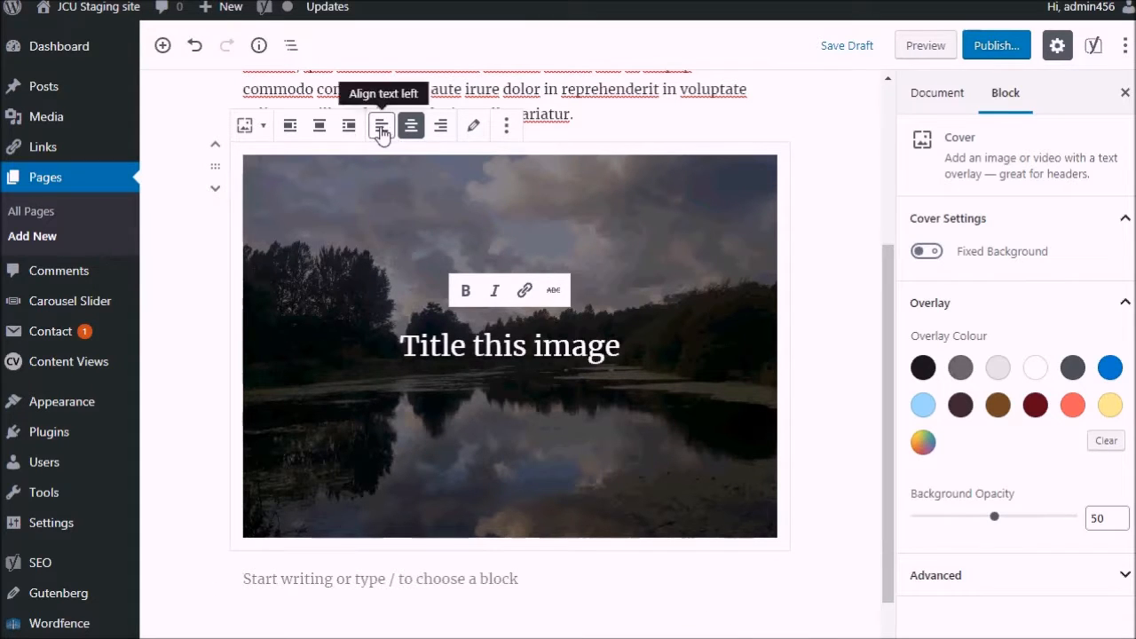
Try left and right text alignment on the cover title, and return it to centre alignment.
left_click(382, 126)
left_click(411, 126)
left_click(441, 126)
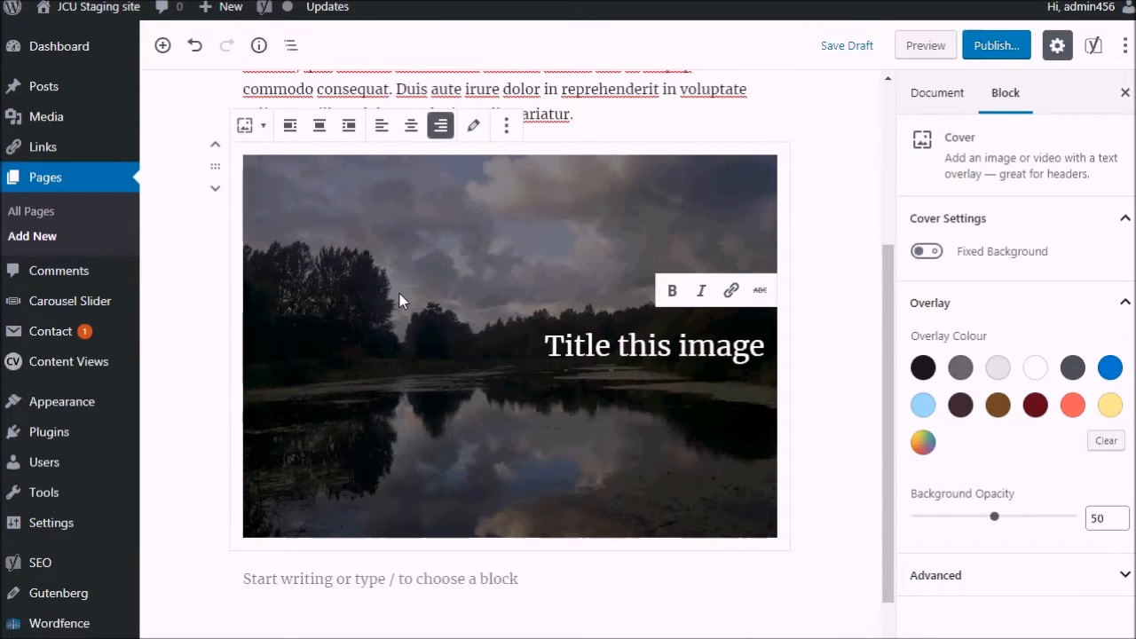
left_click(407, 132)
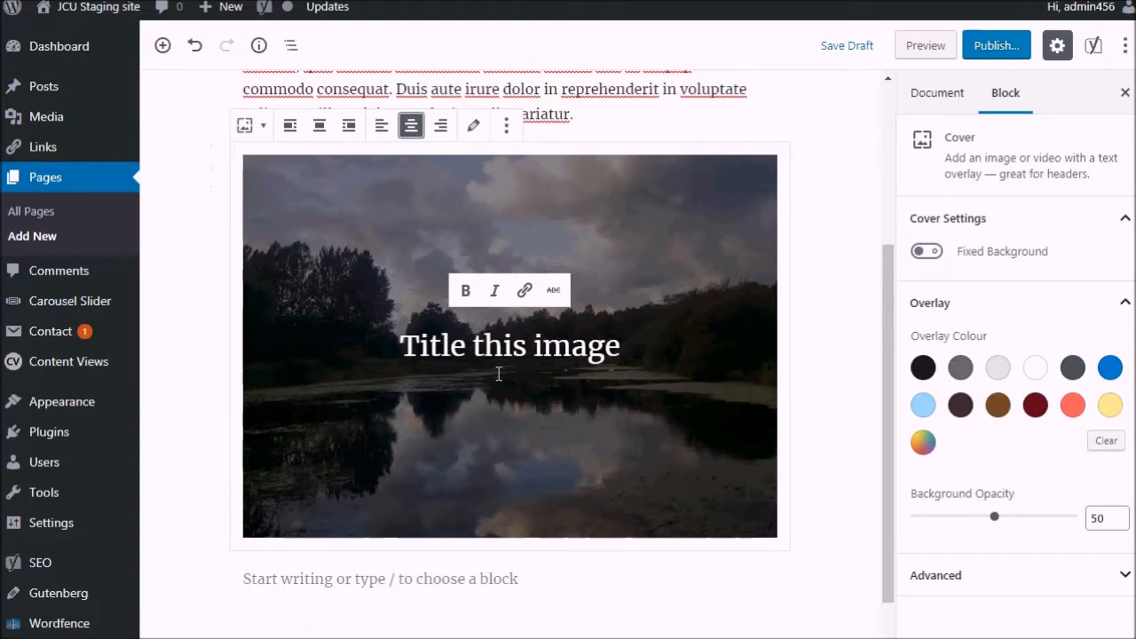
Publish the page with public visibility and open it on the live site.
left_click(995, 45)
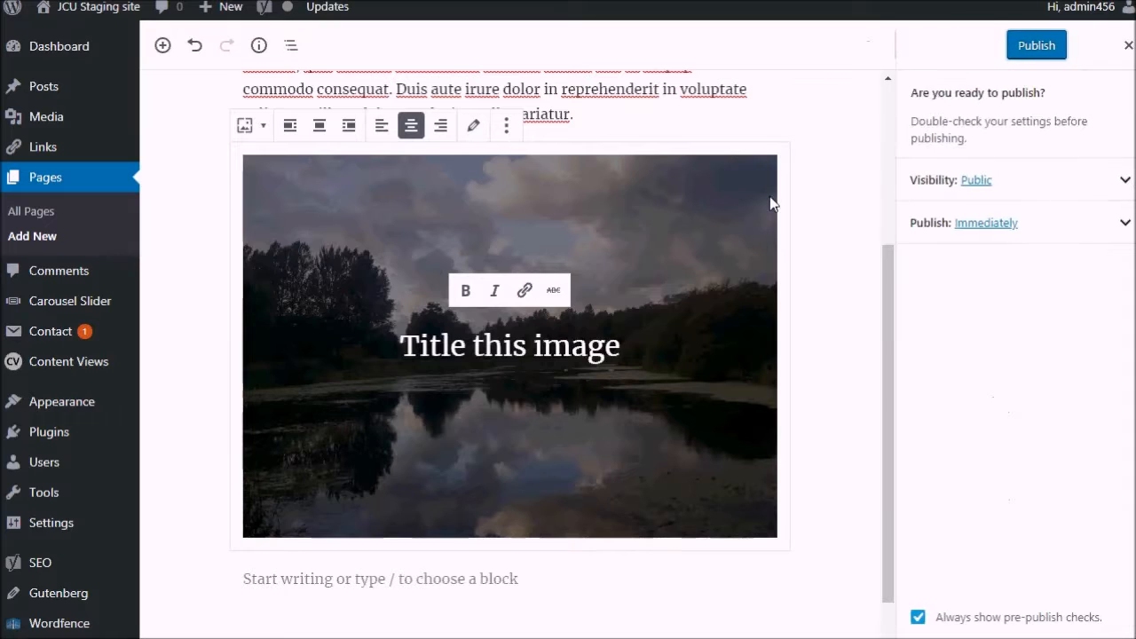
left_click(1041, 46)
left_click(258, 96)
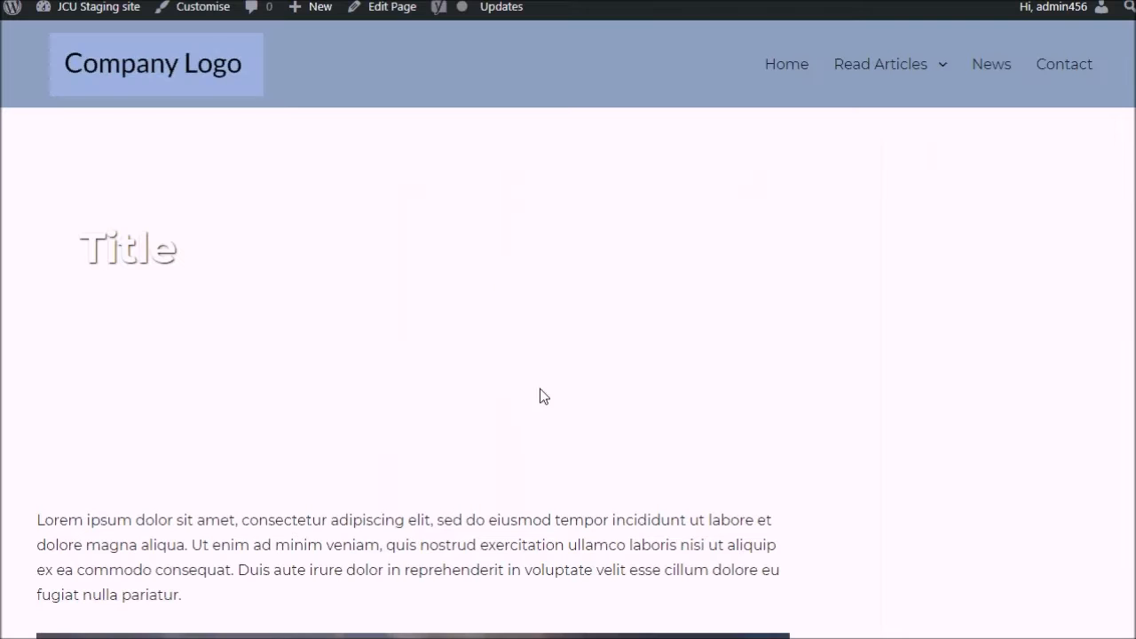
Examine how the title, paragraph and cover image are laid out on the published page.
scroll(426, 350, "down", 8)
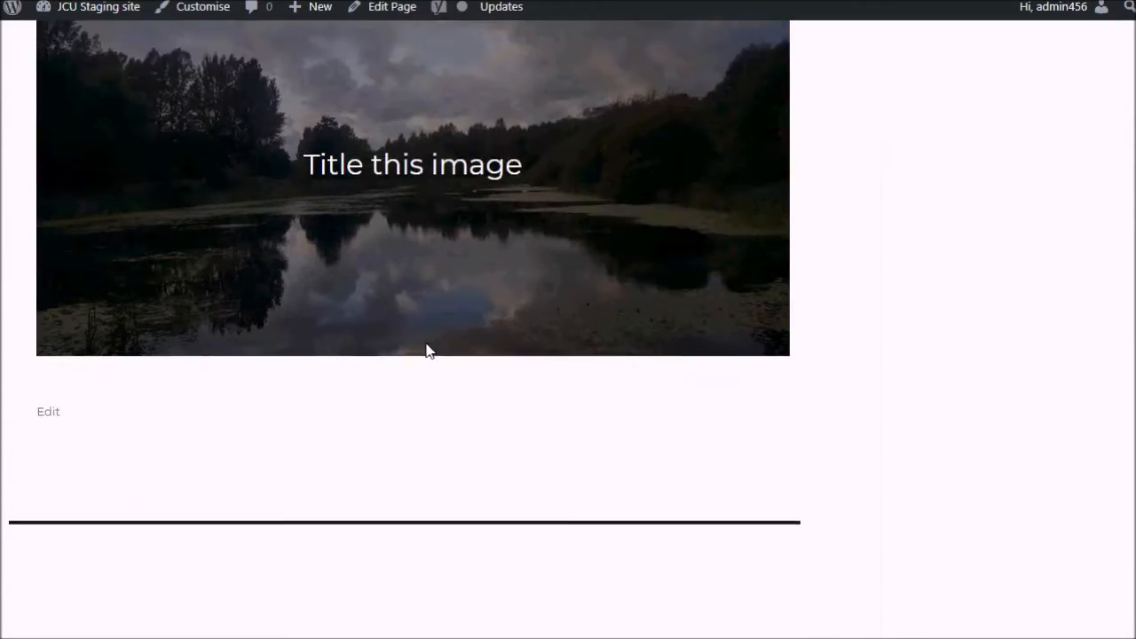
scroll(426, 350, "up", 3)
scroll(427, 350, "up", 1)
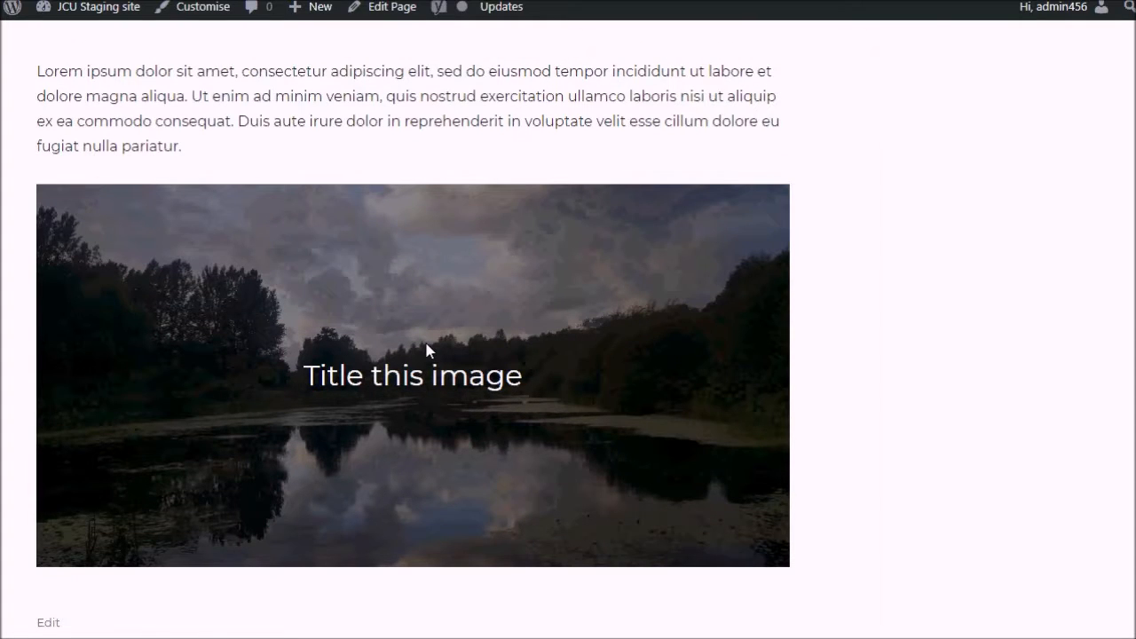
scroll(328, 358, "up", 2)
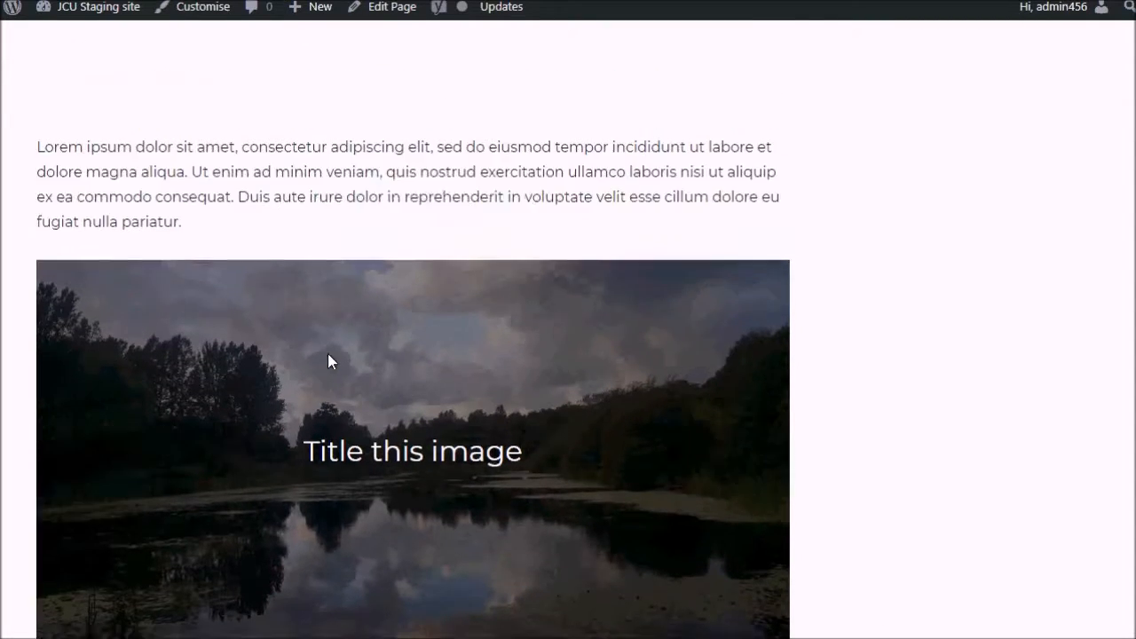
scroll(328, 359, "down", 1)
scroll(328, 359, "down", 2)
scroll(327, 360, "up", 2)
scroll(328, 360, "up", 2)
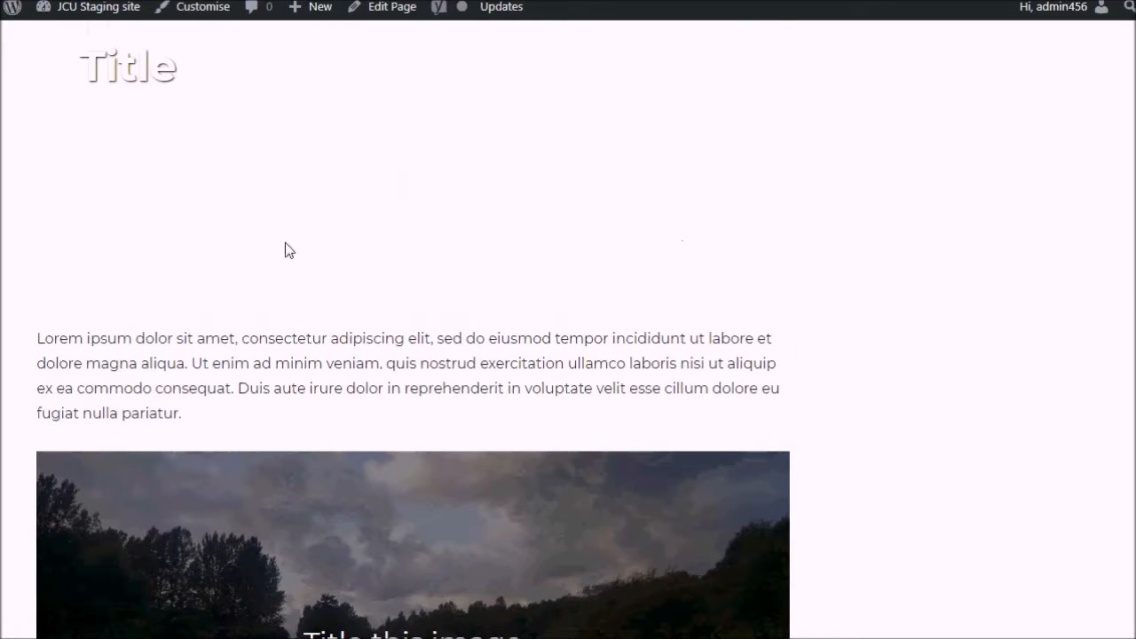
Reopen the page for editing, set the woodland boardwalk photo as its featured image and update the page.
left_click(394, 10)
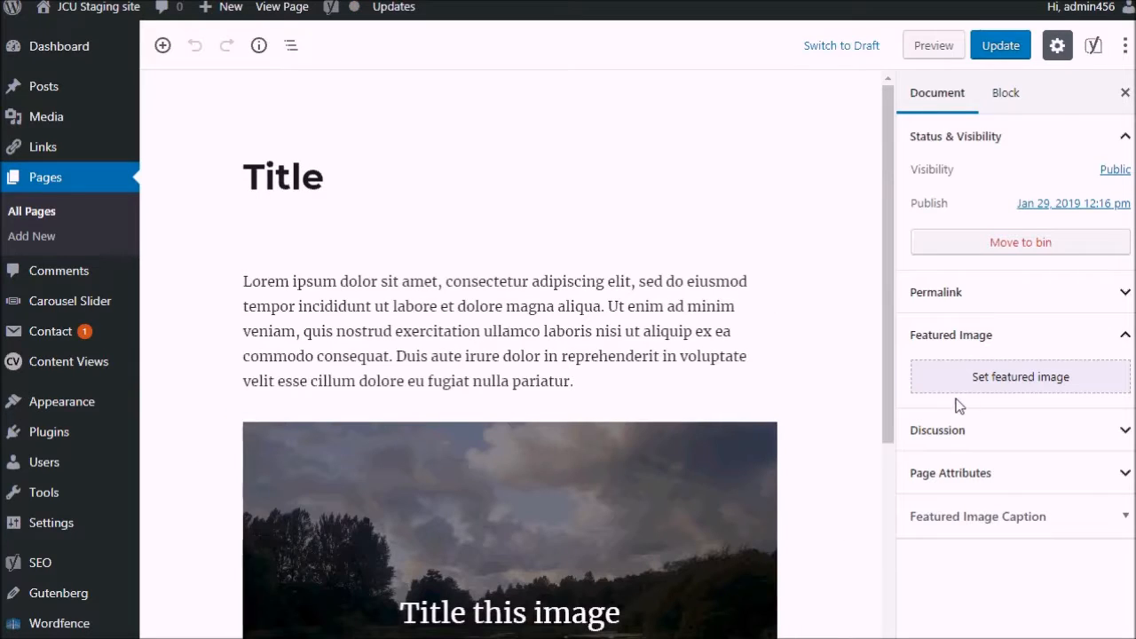
left_click(1004, 384)
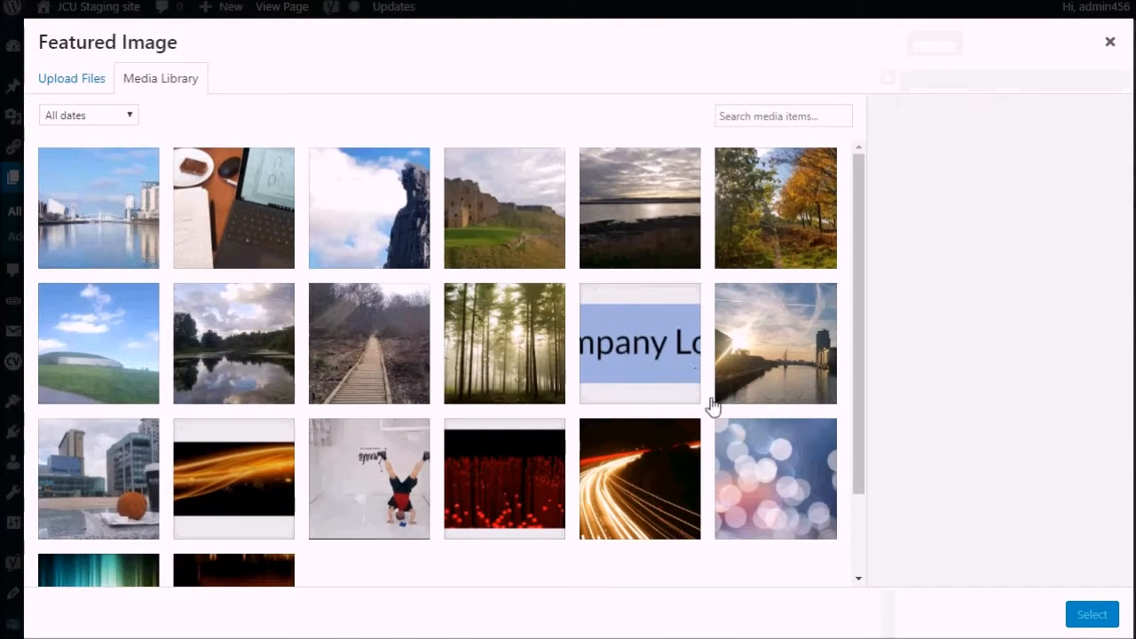
left_click(371, 362)
left_click(1092, 614)
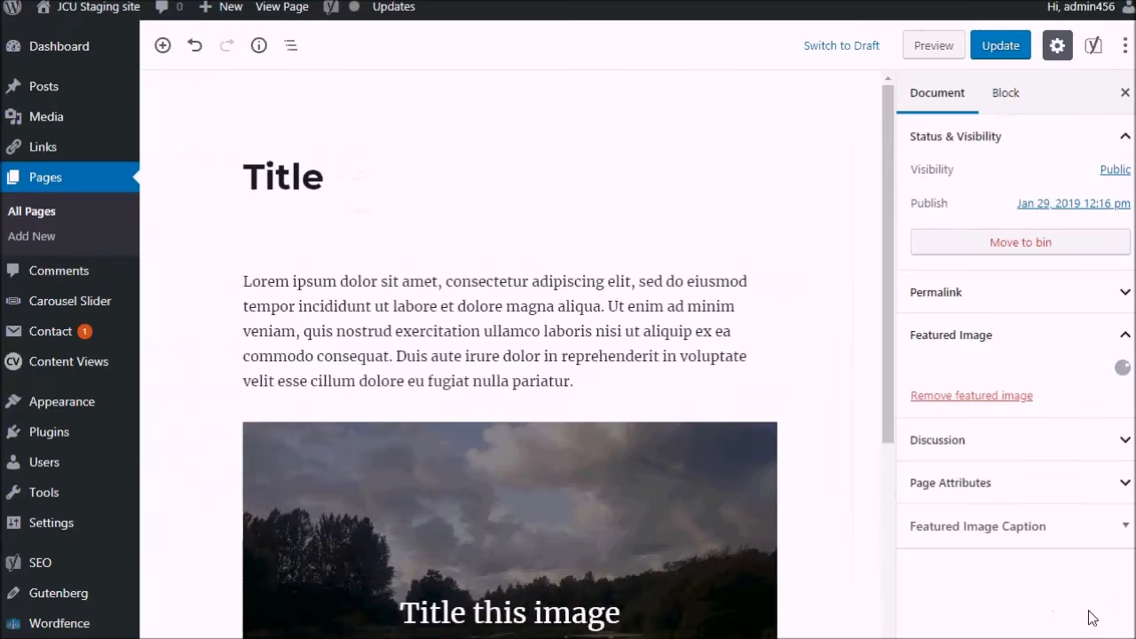
left_click(1002, 49)
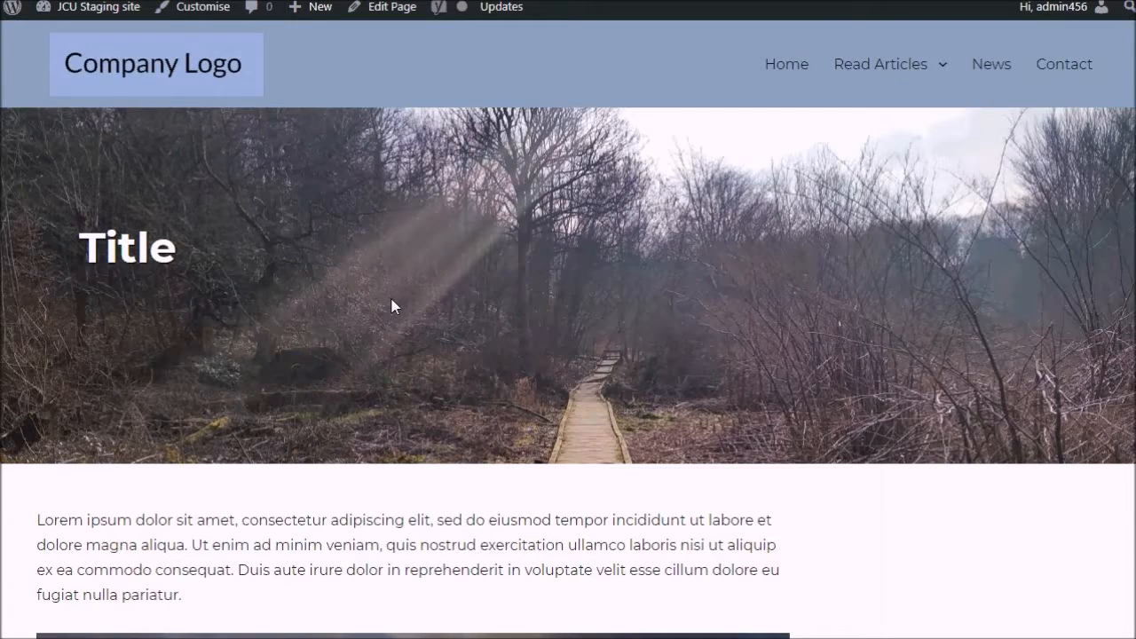
Review the updated live page from the featured image header to the cover image, and reopen it for editing.
scroll(394, 307, "down", 8)
scroll(918, 165, "up", 4)
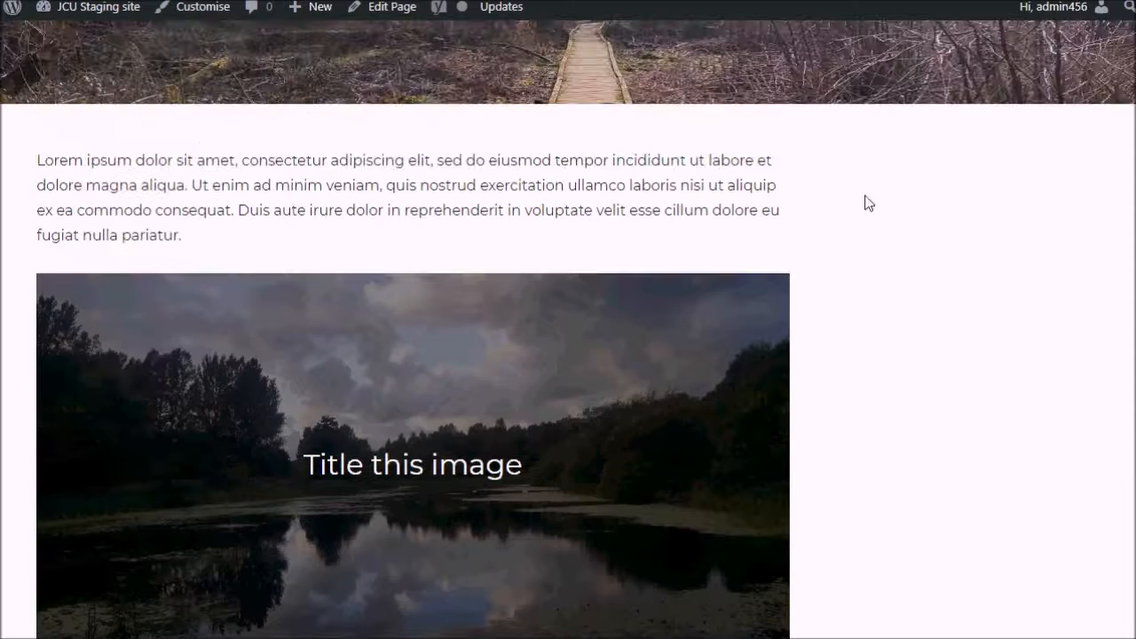
scroll(244, 233, "up", 2)
scroll(295, 491, "down", 5)
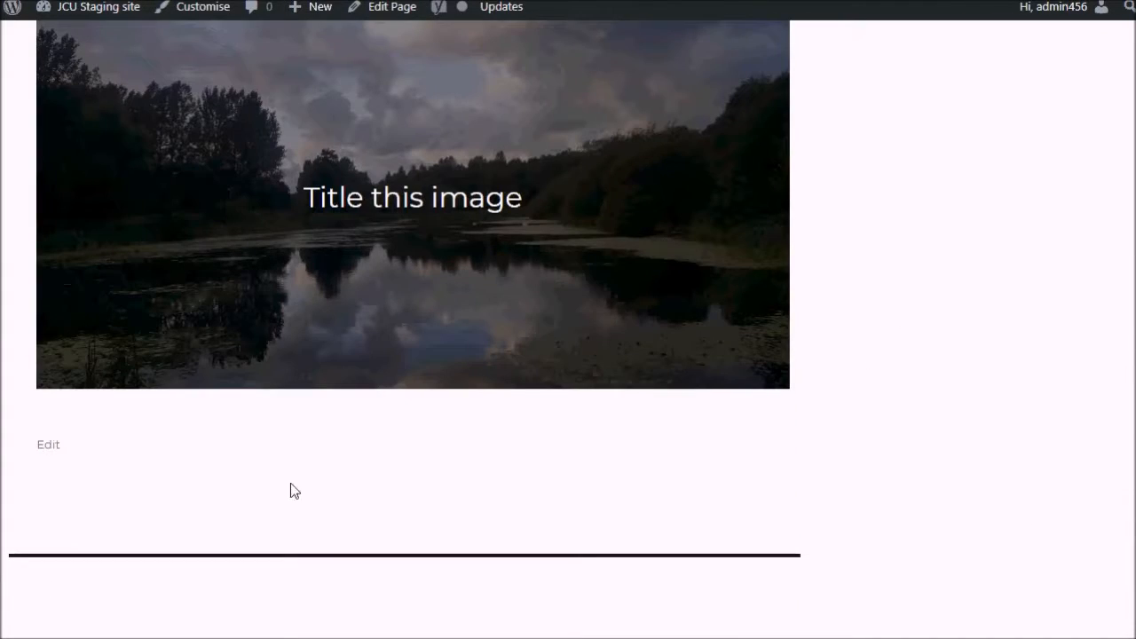
left_click(47, 447)
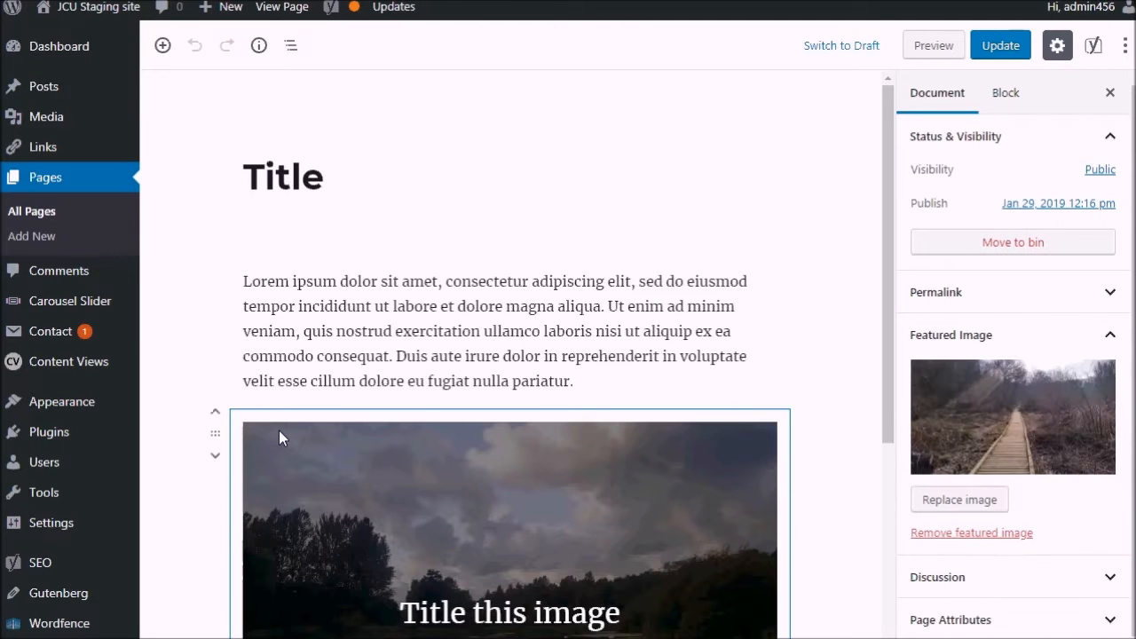